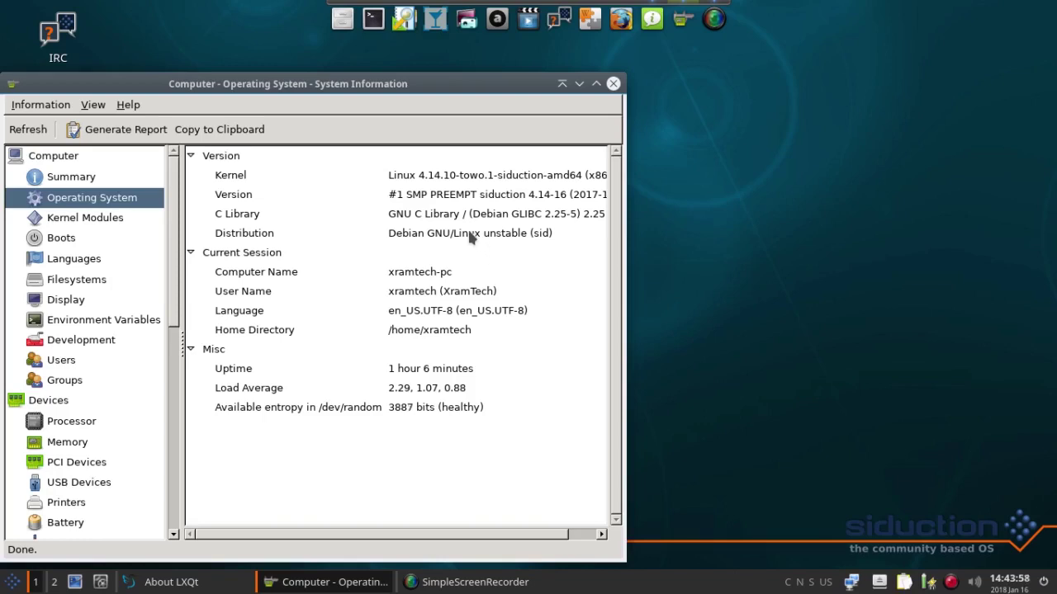
Minimize the System Information window and launch LibreOffice from the Office applications
{"action": "left_click", "coordinate": [581, 83]}
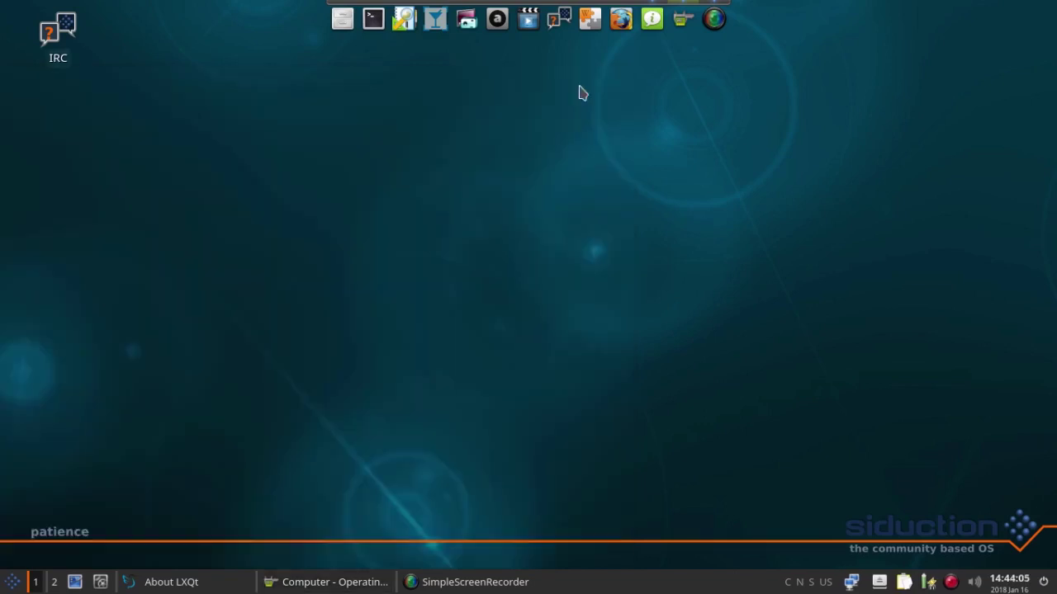
{"action": "left_click", "coordinate": [12, 582]}
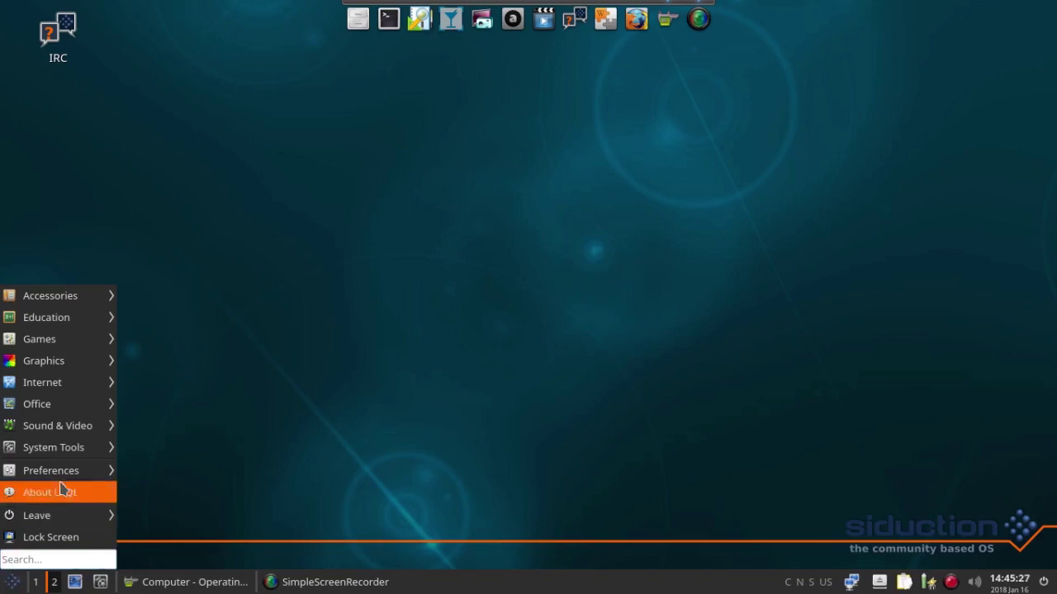
{"action": "mouse_move", "coordinate": [50, 409]}
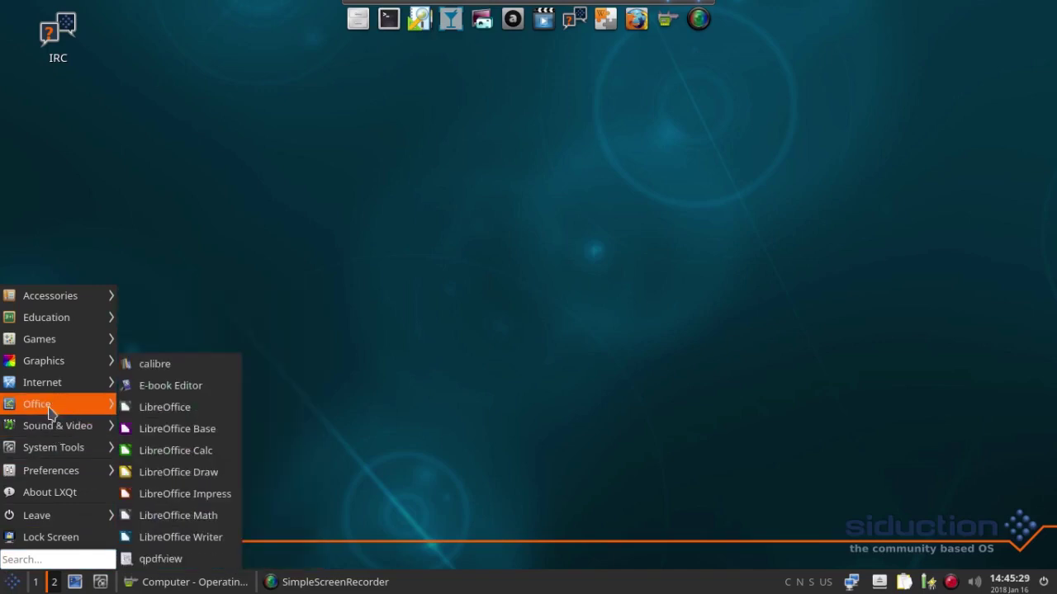
{"action": "left_click", "coordinate": [168, 413]}
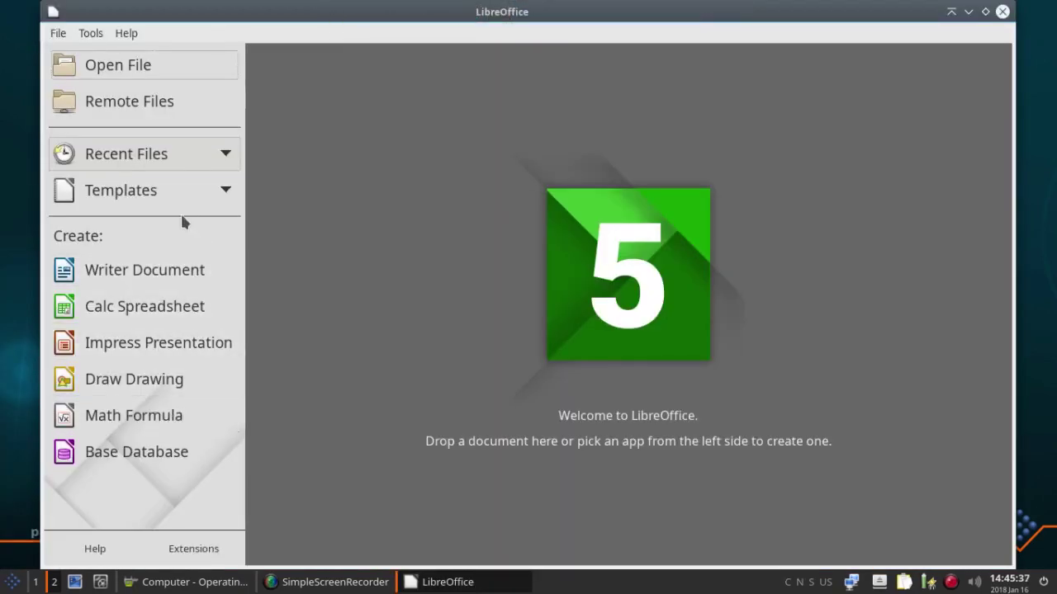
View LibreOffice's version information and close the program
{"action": "left_click", "coordinate": [130, 33]}
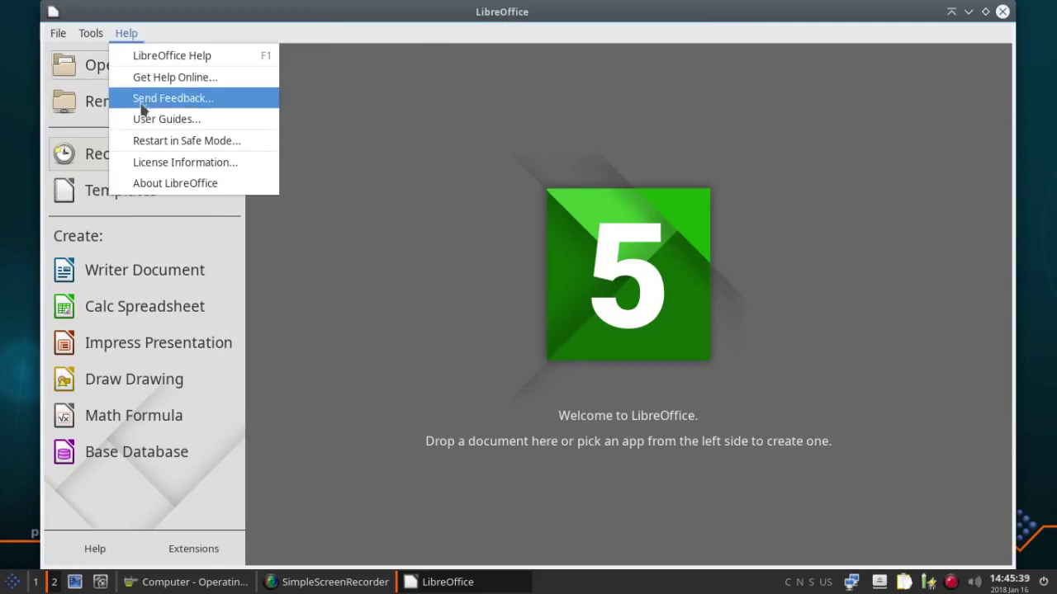
{"action": "left_click", "coordinate": [157, 183]}
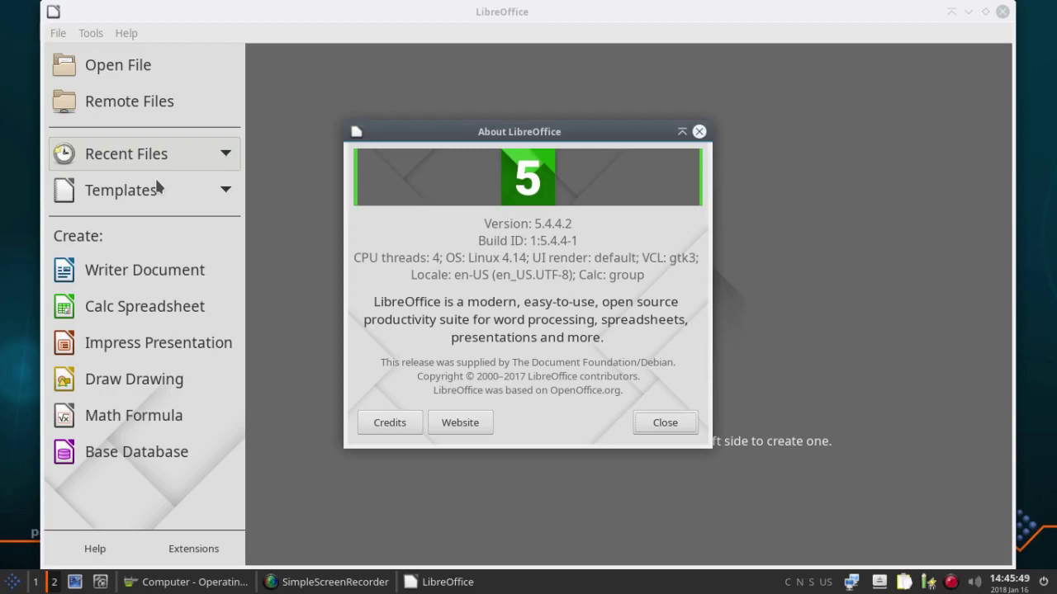
{"action": "left_click", "coordinate": [699, 132]}
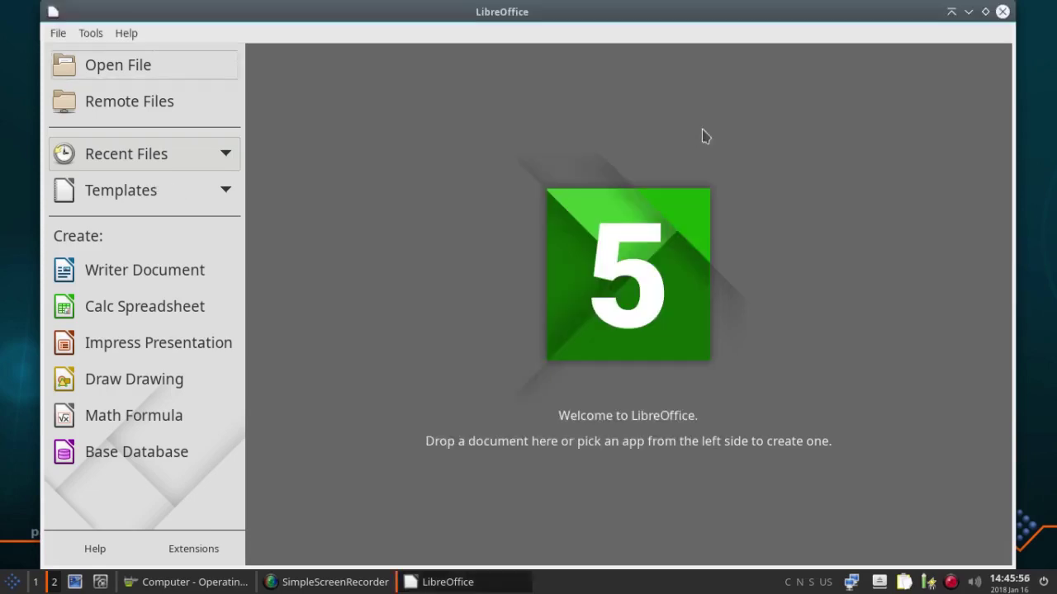
{"action": "left_click", "coordinate": [1002, 12]}
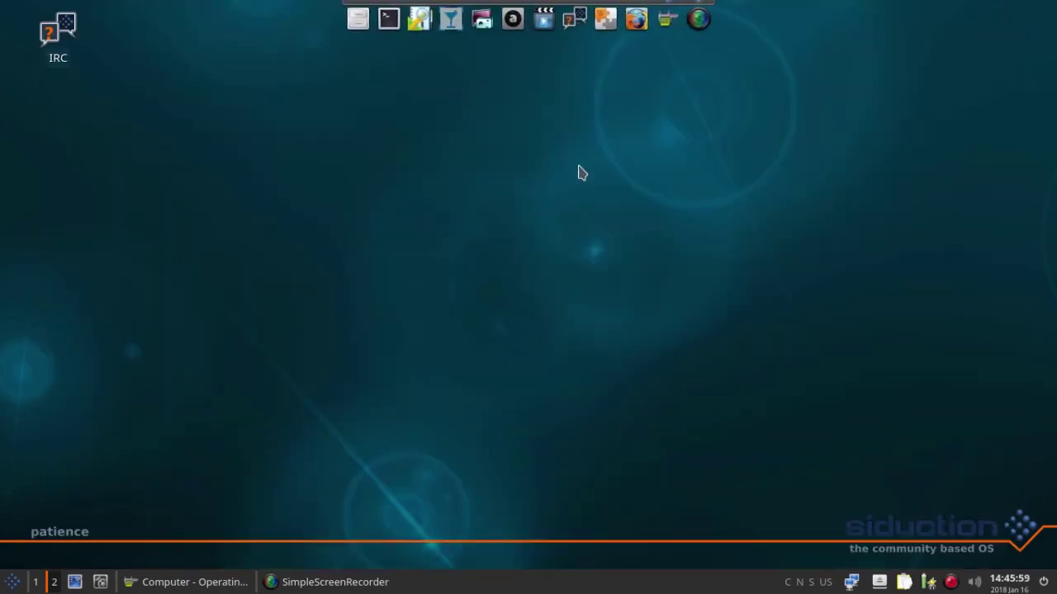
Launch MuseScore 2 from the Sound & Video applications
{"action": "left_click", "coordinate": [11, 583]}
{"action": "mouse_move", "coordinate": [82, 425]}
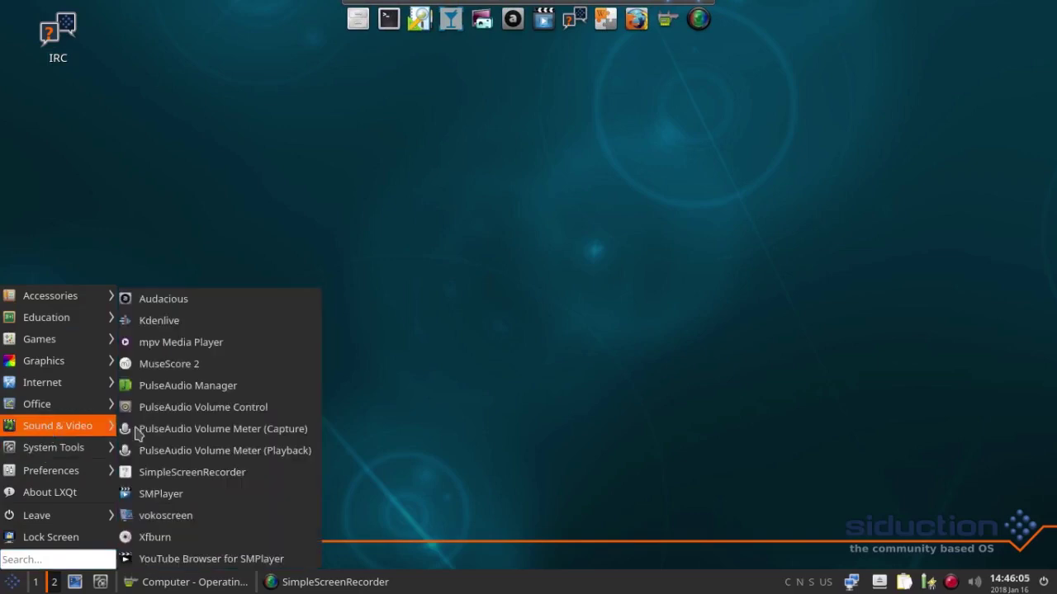
{"action": "left_click", "coordinate": [164, 364]}
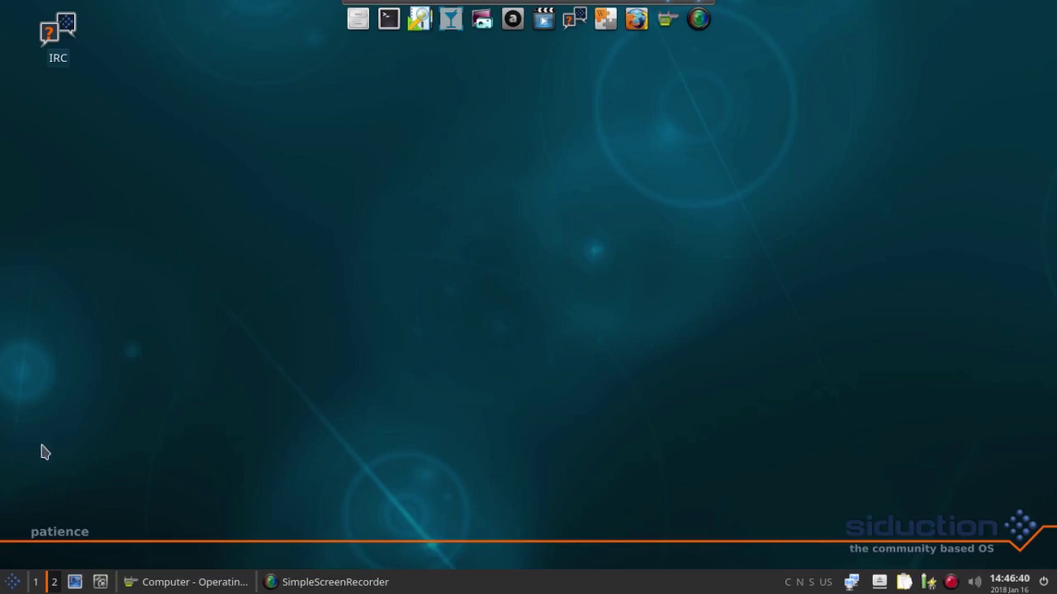
Launch Kdenlive from the Sound & Video applications, view its version information and dismiss the dialog
{"action": "left_click", "coordinate": [13, 585]}
{"action": "mouse_move", "coordinate": [53, 426]}
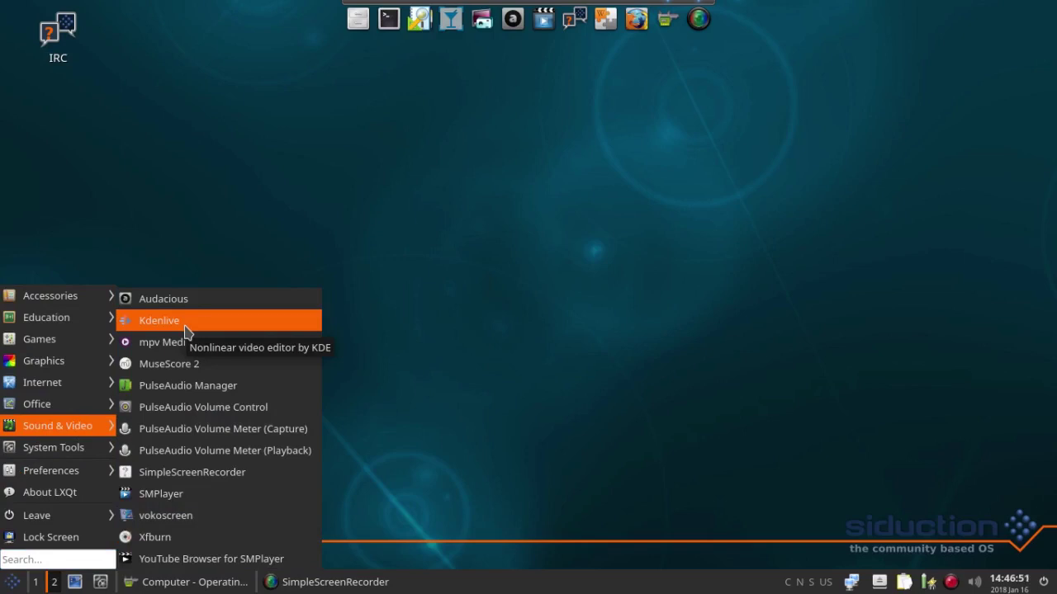
{"action": "left_click", "coordinate": [185, 331]}
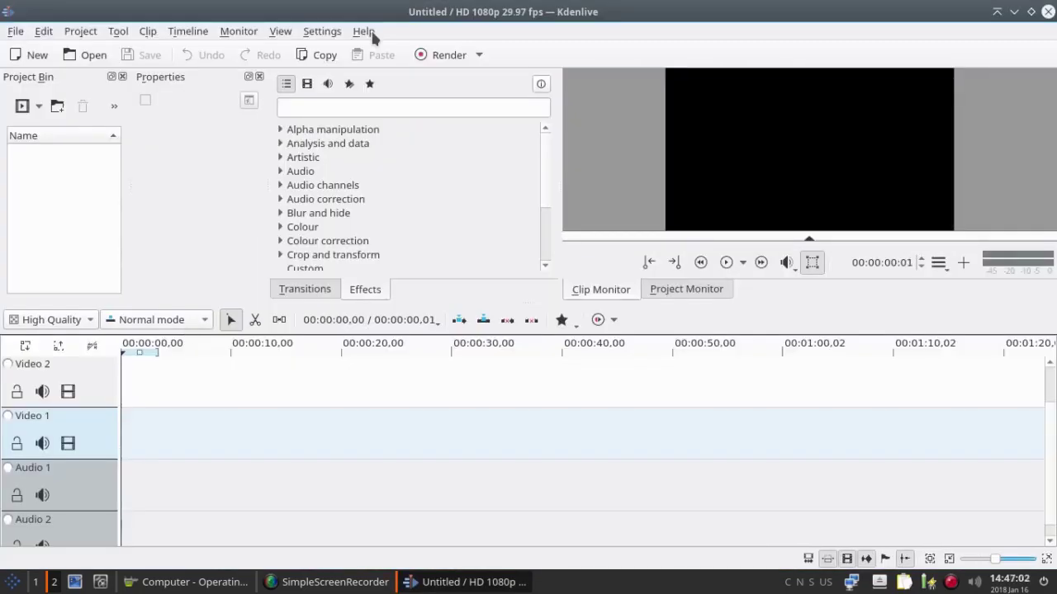
{"action": "left_click", "coordinate": [367, 32]}
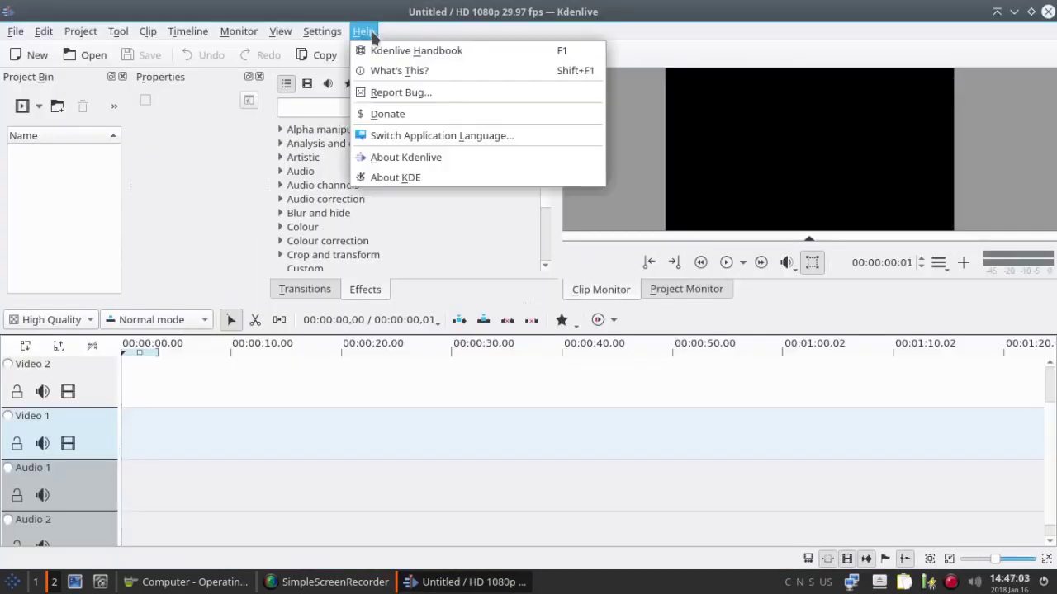
{"action": "left_click", "coordinate": [379, 160]}
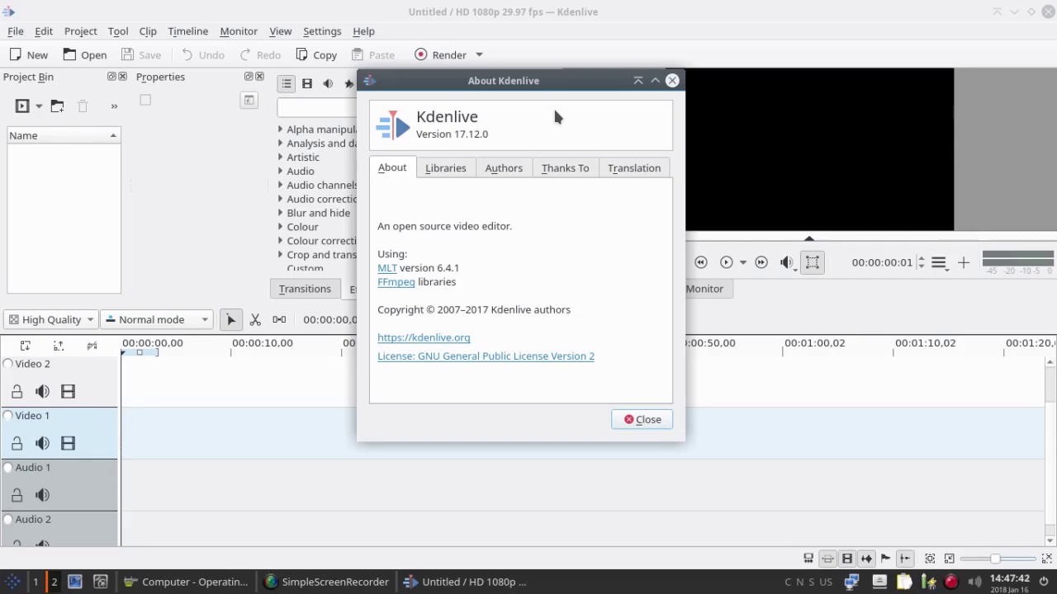
{"action": "left_click", "coordinate": [673, 81]}
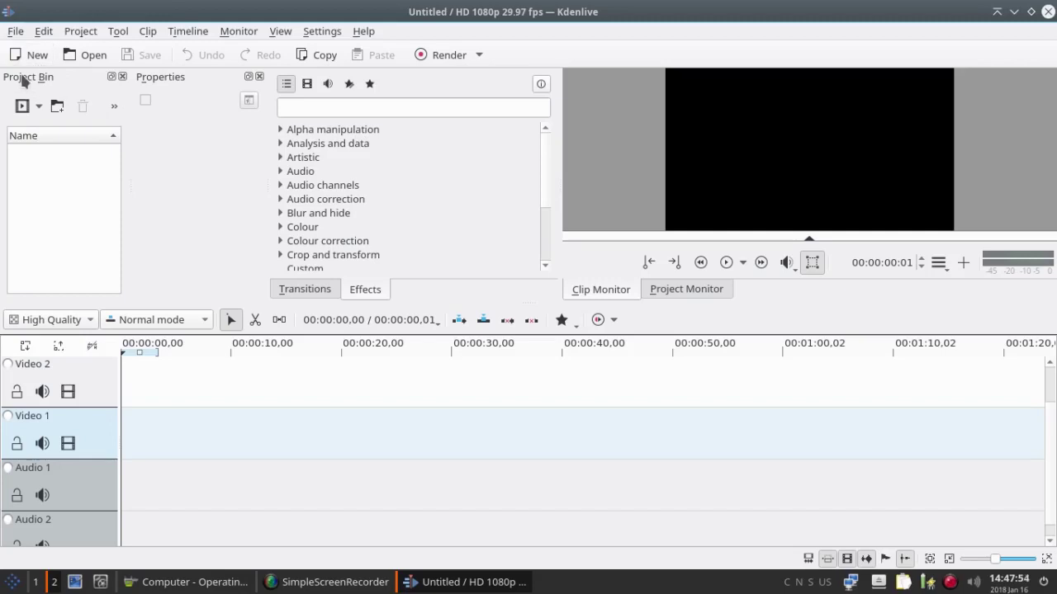
Open the recent Kdenlive project "siduction 18-1 final.kdenlive"
{"action": "left_click", "coordinate": [15, 31]}
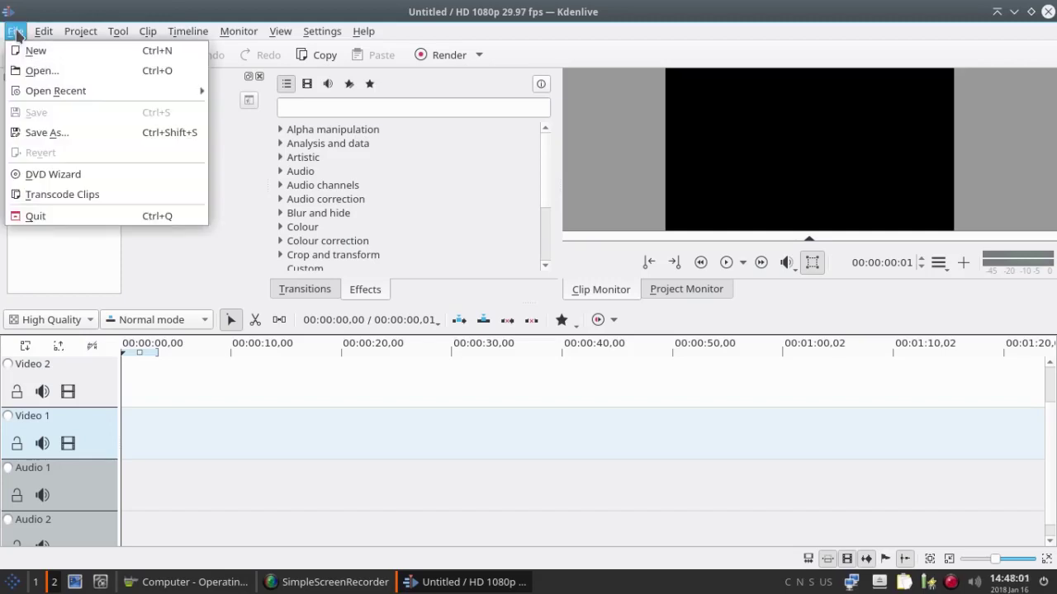
{"action": "mouse_move", "coordinate": [35, 94]}
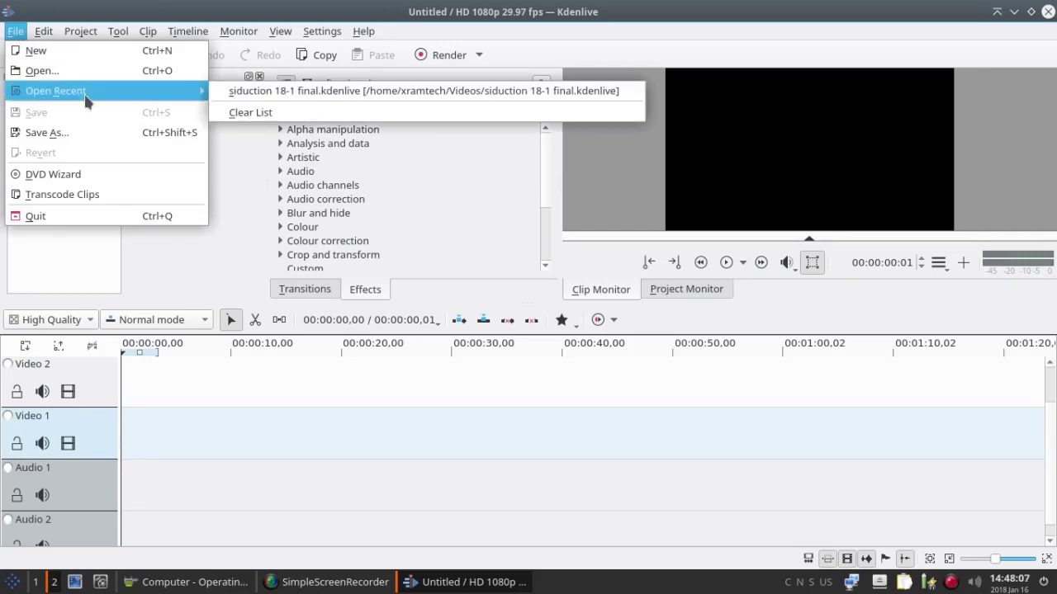
{"action": "left_click", "coordinate": [262, 95]}
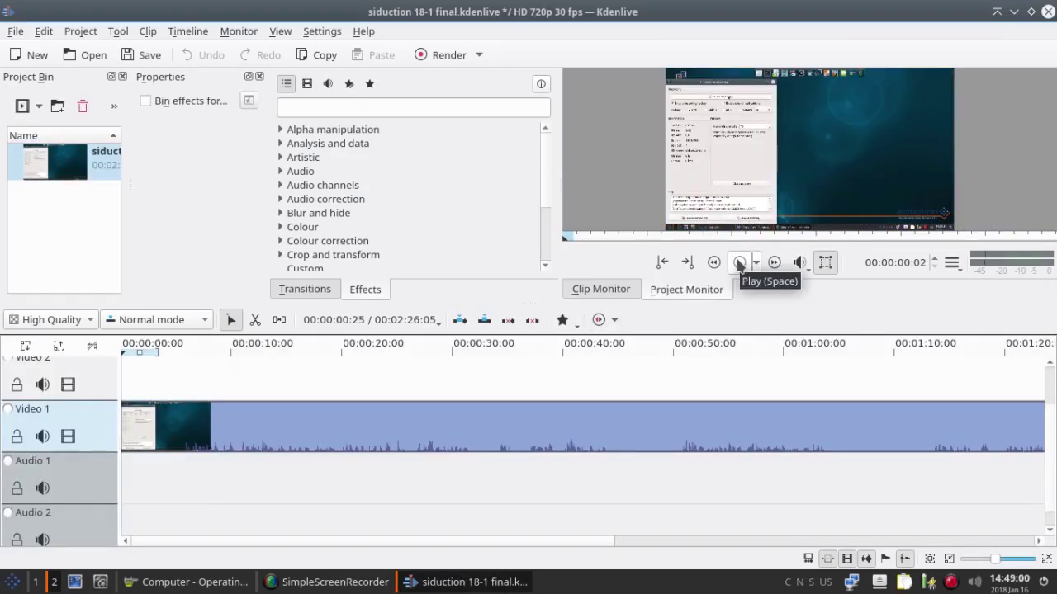
Play and pause the project in the project monitor, and close Kdenlive without saving changes
{"action": "left_click", "coordinate": [739, 263]}
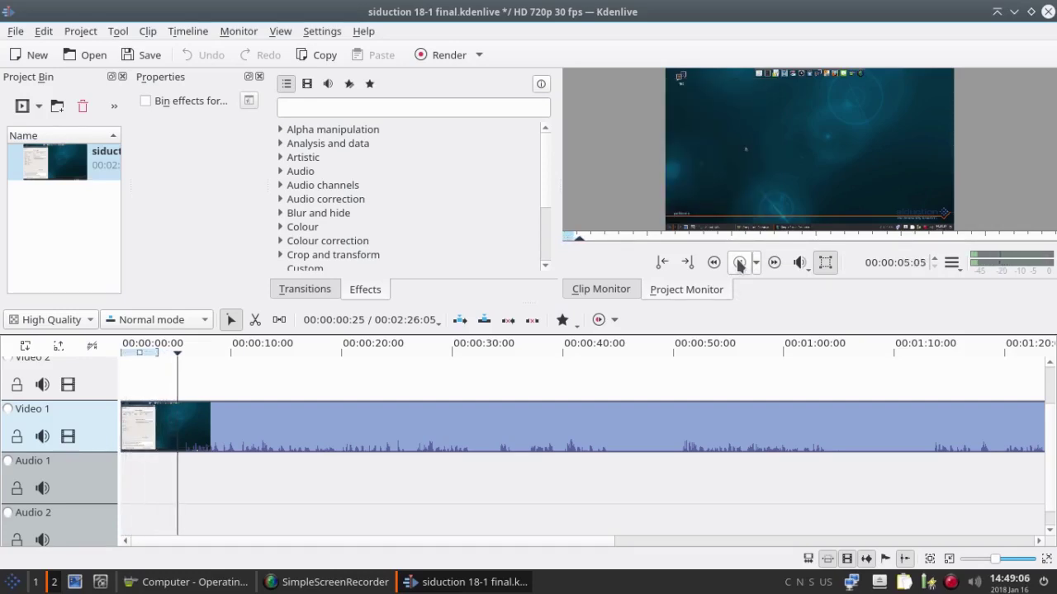
{"action": "left_click", "coordinate": [739, 262]}
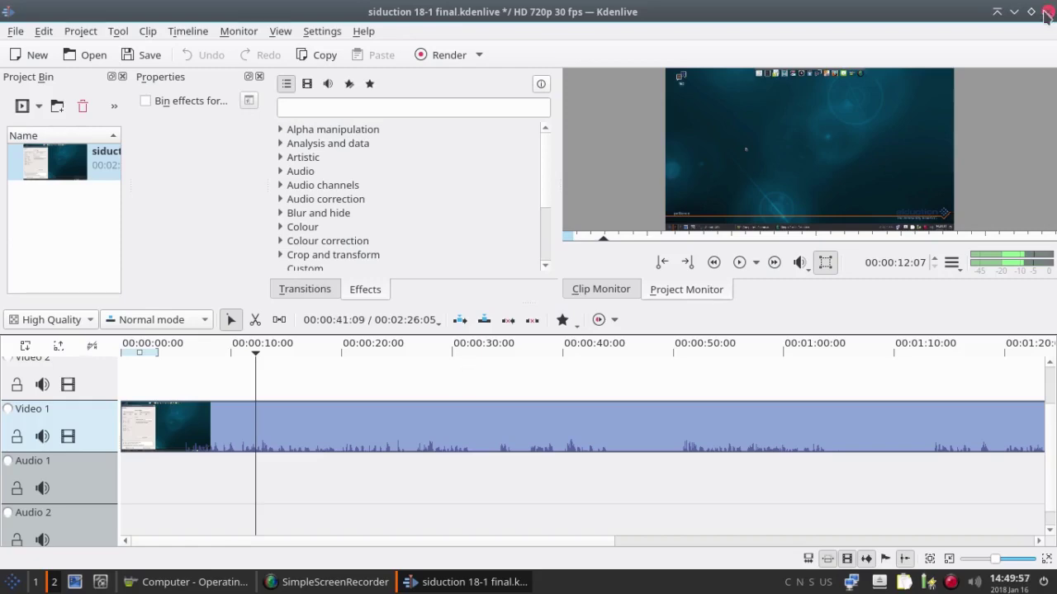
{"action": "left_click", "coordinate": [1048, 11]}
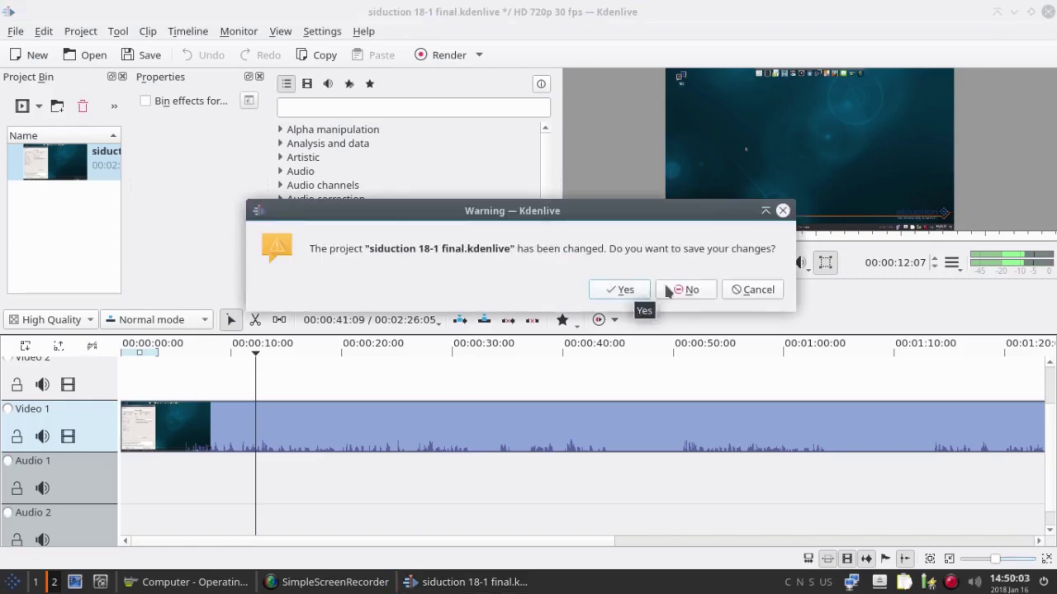
{"action": "left_click", "coordinate": [690, 289]}
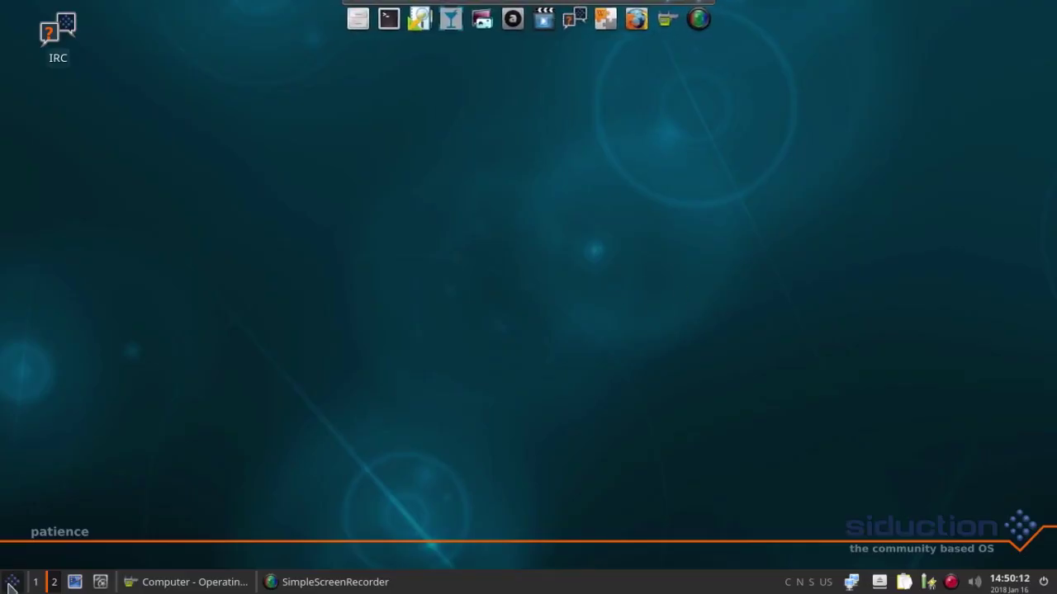
Open the JuffEd text editor from the Accessories applications for a look and close it
{"action": "left_click", "coordinate": [11, 583]}
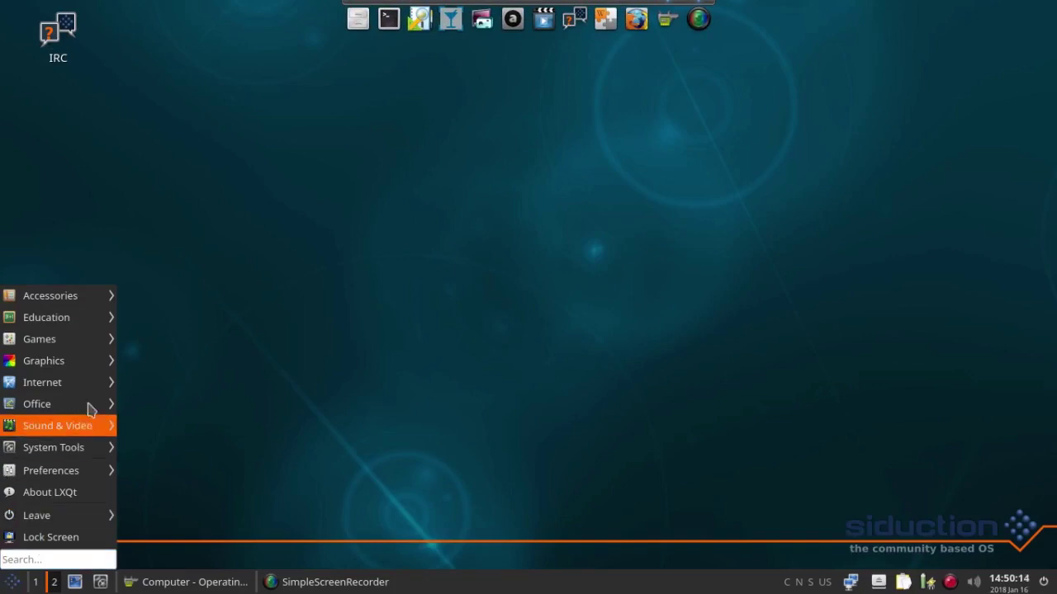
{"action": "mouse_move", "coordinate": [98, 296]}
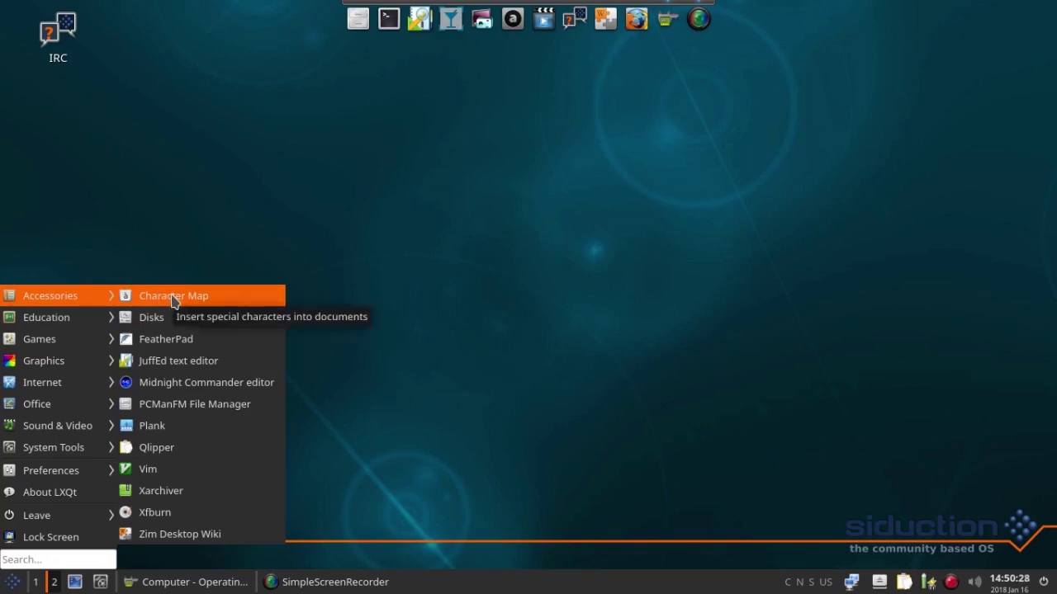
{"action": "left_click", "coordinate": [151, 365]}
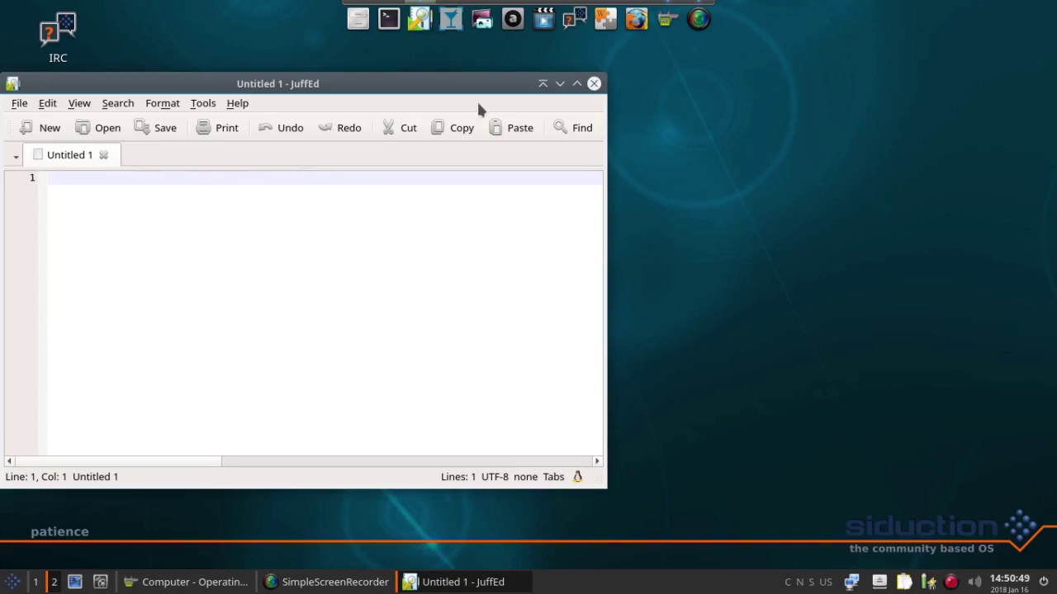
{"action": "left_click", "coordinate": [592, 85]}
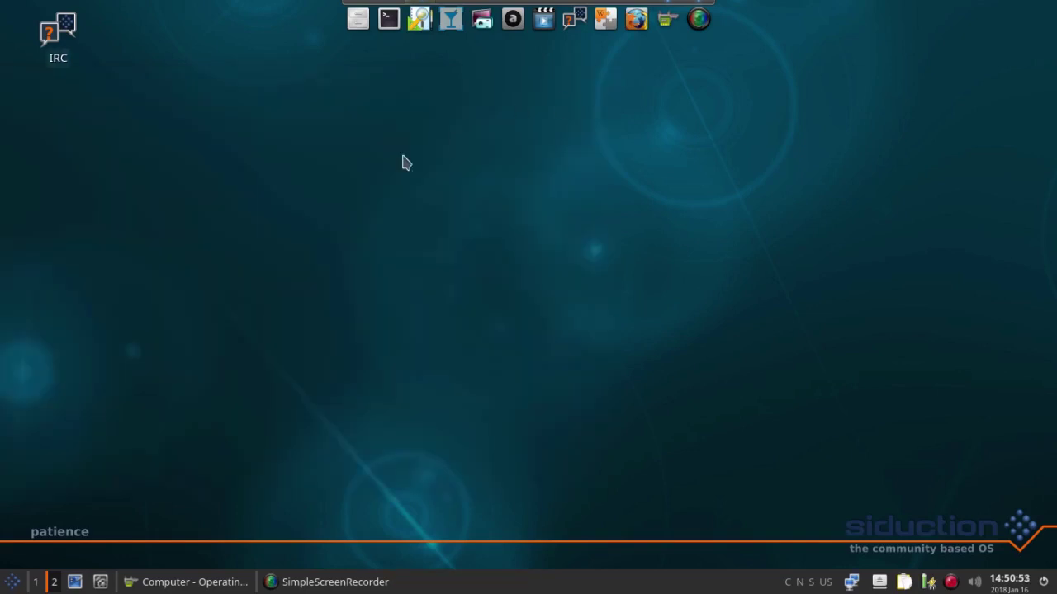
Launch FeatherPad from the Accessories applications, view its version information and dismiss the dialog
{"action": "left_click", "coordinate": [14, 585]}
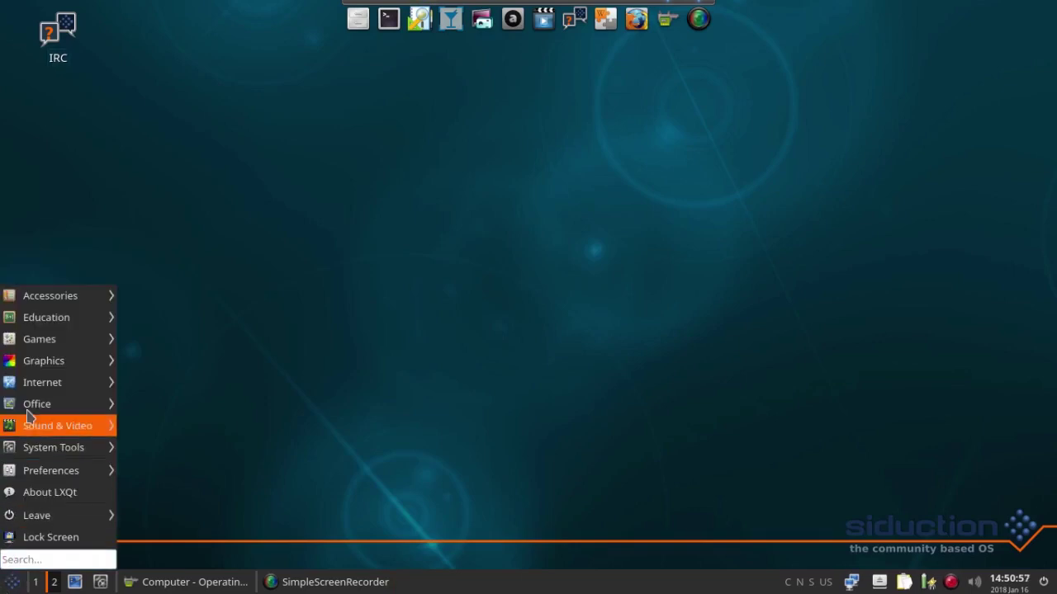
{"action": "mouse_move", "coordinate": [48, 297]}
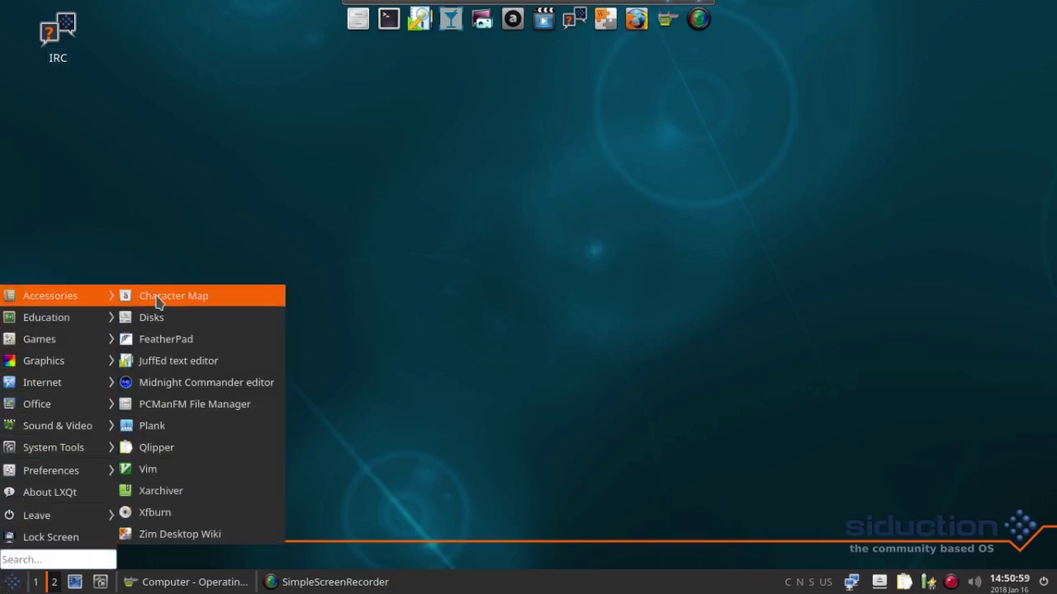
{"action": "left_click", "coordinate": [157, 348]}
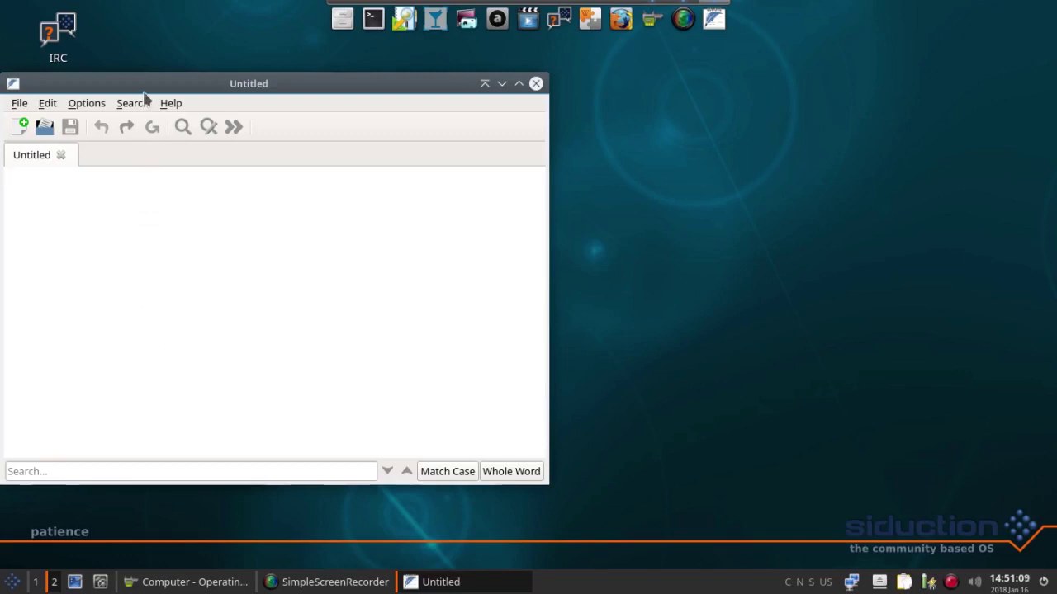
{"action": "left_click", "coordinate": [171, 105]}
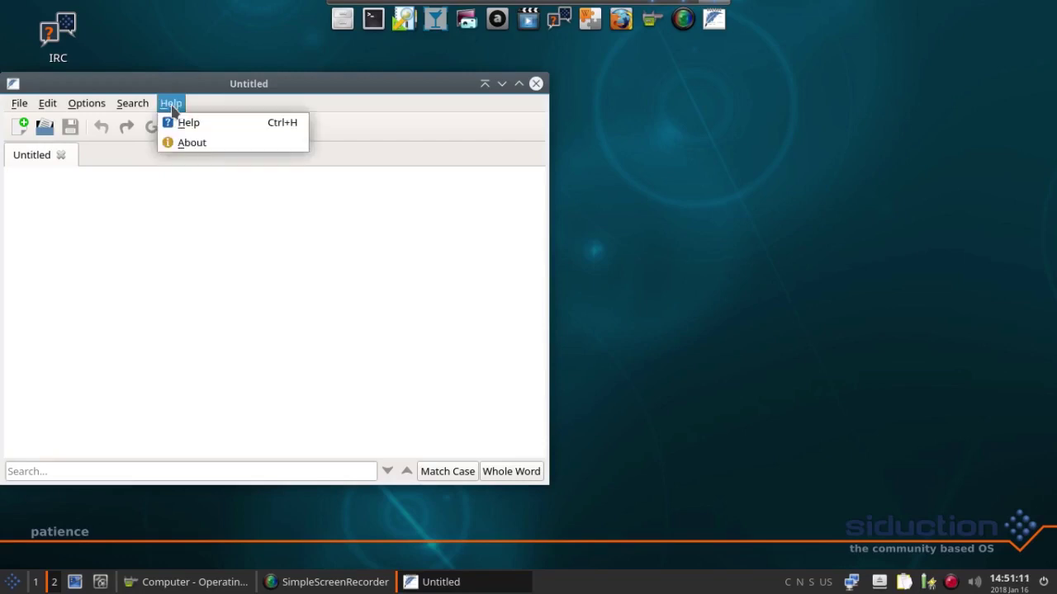
{"action": "left_click", "coordinate": [178, 155]}
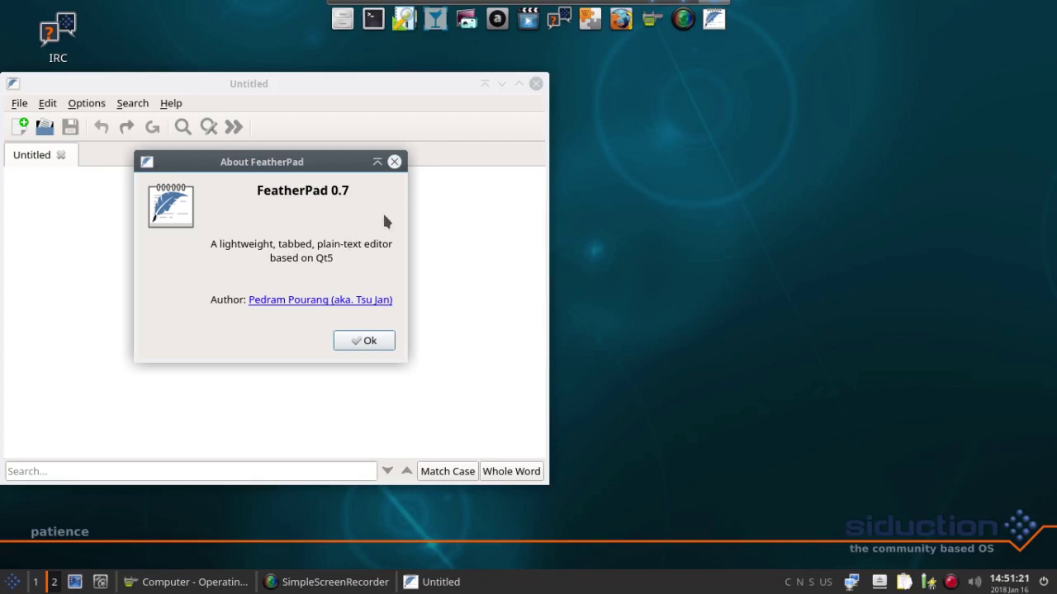
{"action": "left_click", "coordinate": [397, 163]}
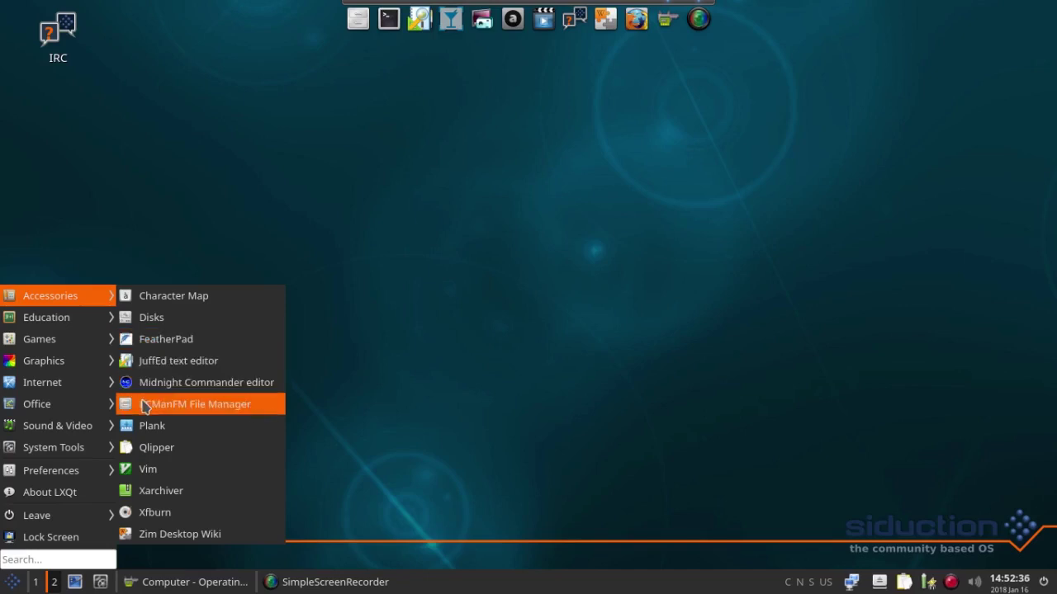
Open the PCManFM file manager and show its version information
{"action": "left_click", "coordinate": [142, 405]}
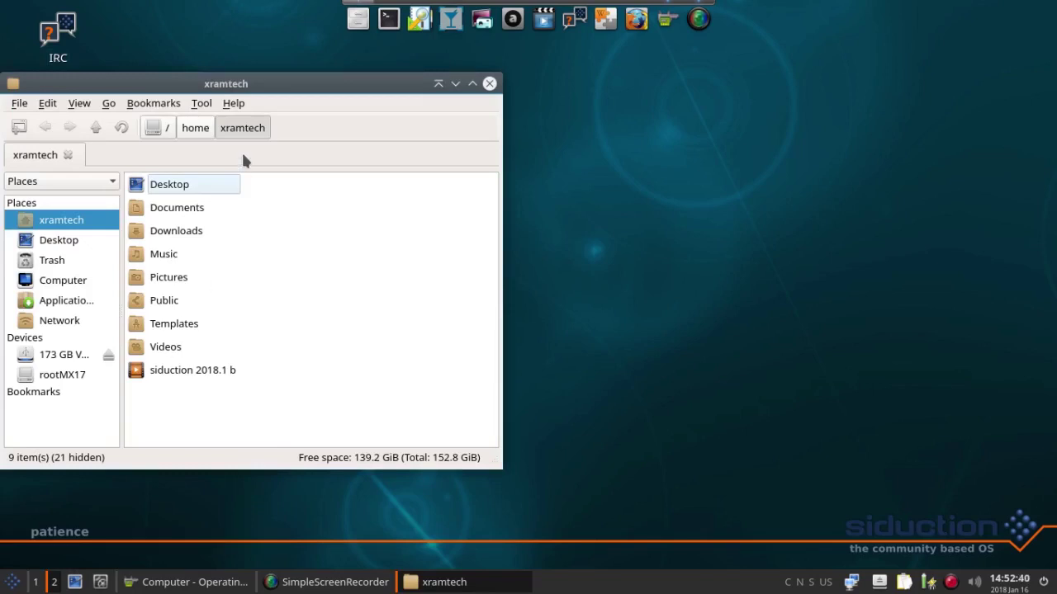
{"action": "left_click", "coordinate": [234, 103]}
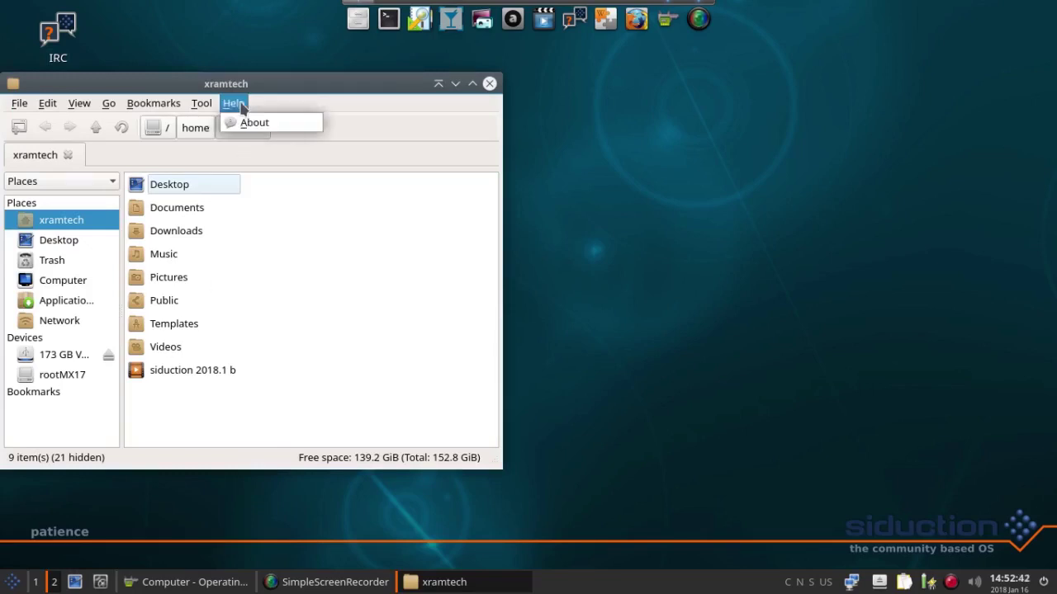
{"action": "left_click", "coordinate": [244, 124]}
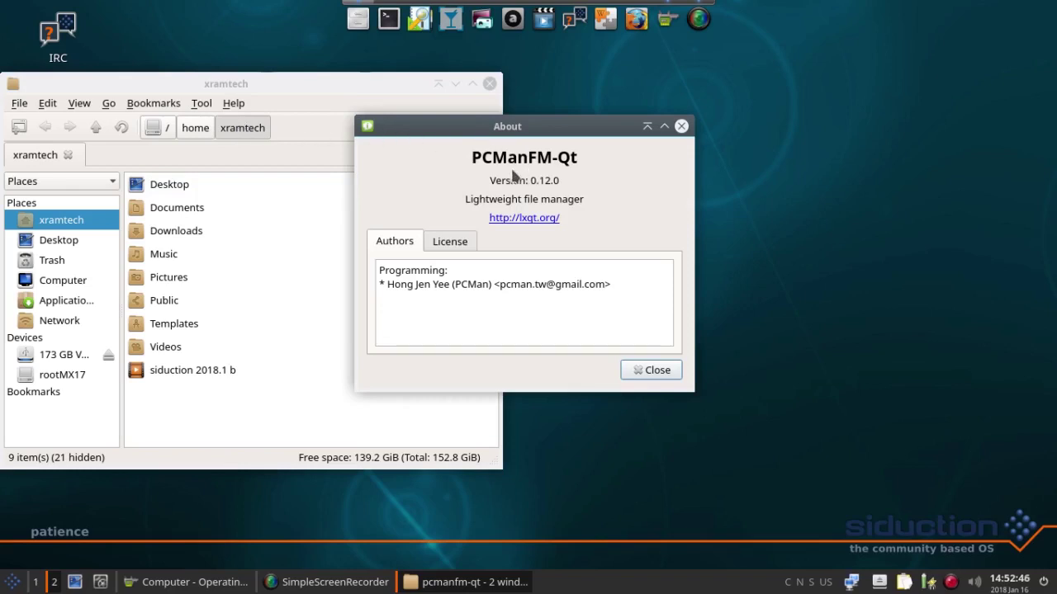
Dismiss the PCManFM-Qt version information and close the file manager
{"action": "left_click", "coordinate": [681, 126]}
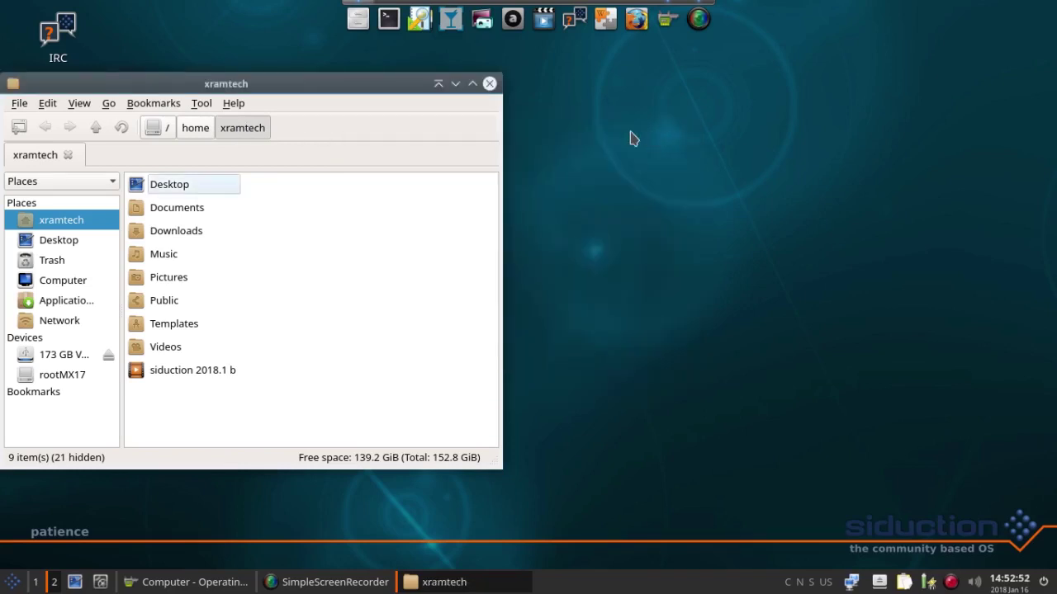
{"action": "left_click", "coordinate": [489, 86]}
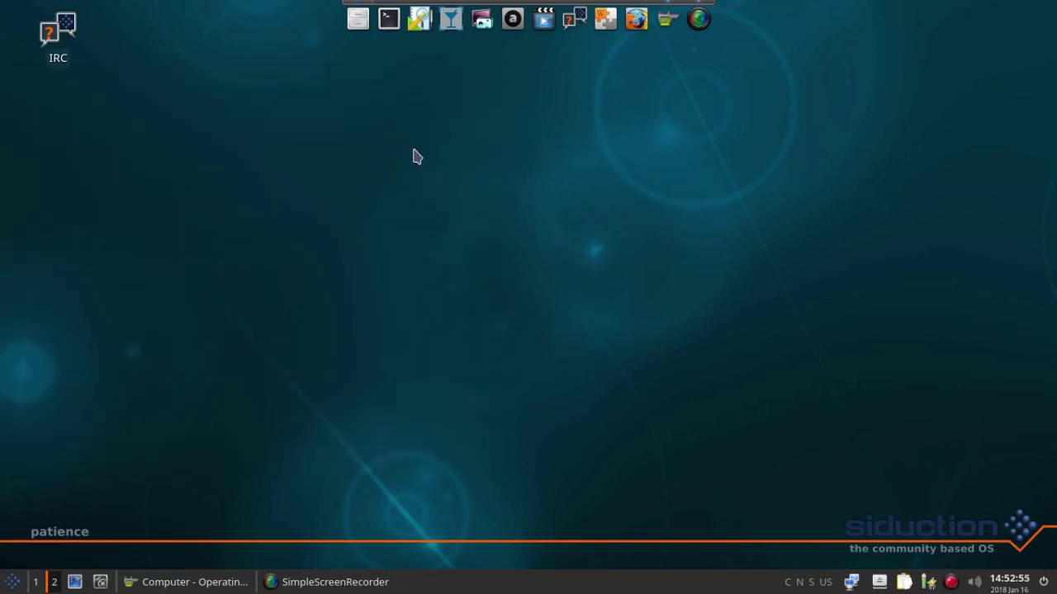
Search the installed applications for "syn" and clear the search
{"action": "left_click", "coordinate": [11, 586]}
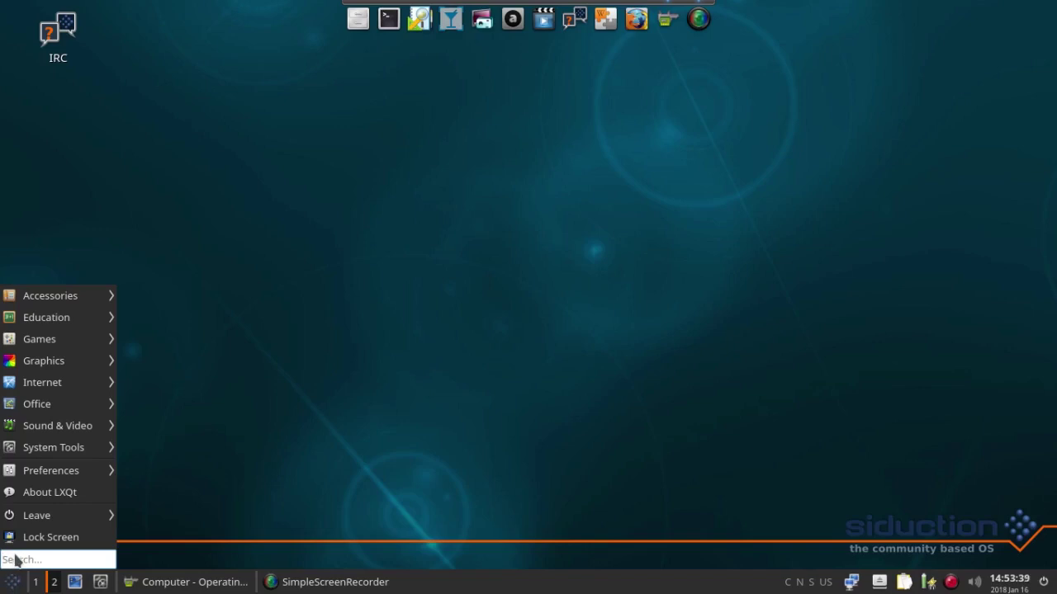
{"action": "type", "text": "syn"}
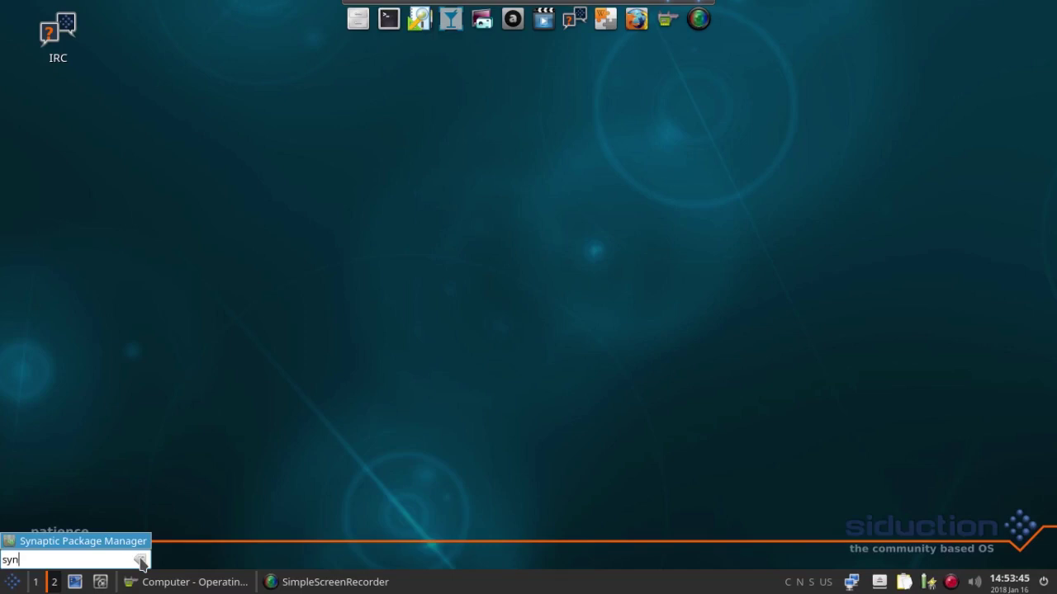
{"action": "left_click", "coordinate": [141, 561]}
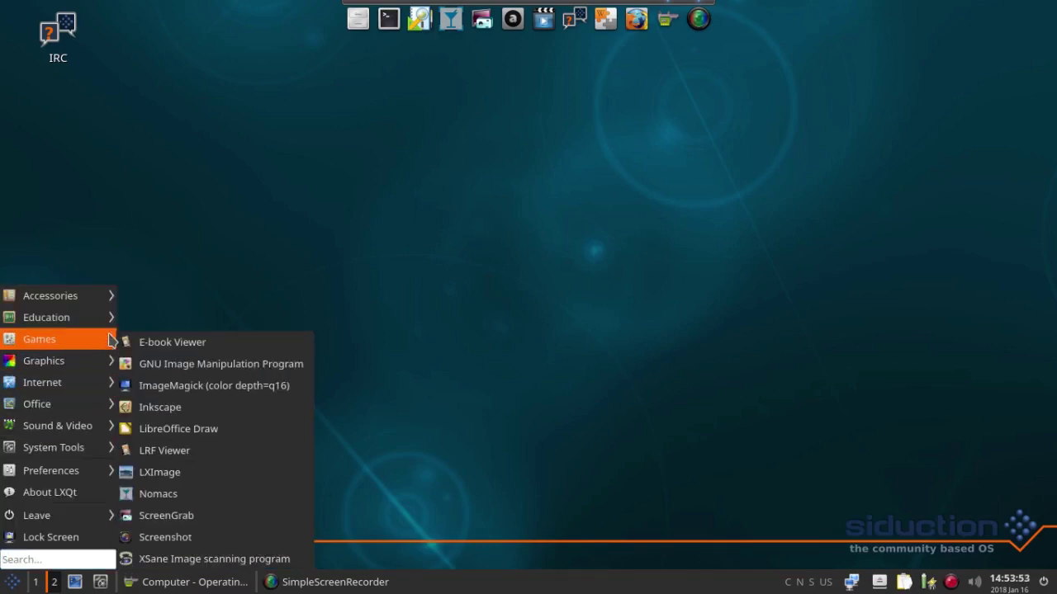
Browse the installed applications by category, from Education and Graphics through Internet and Office to Preferences and the LXQt settings
{"action": "mouse_move", "coordinate": [111, 322]}
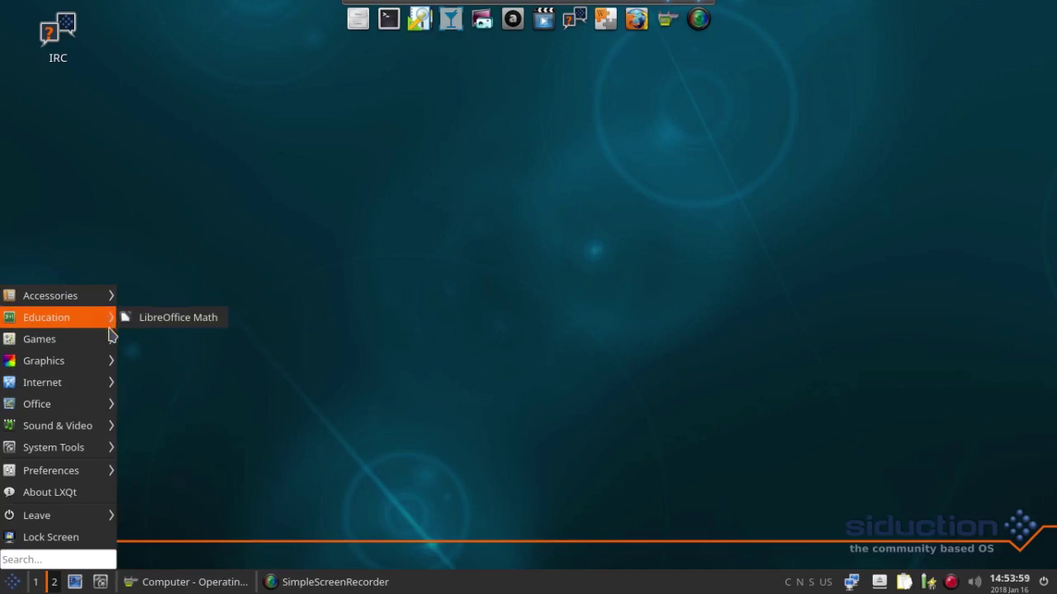
{"action": "mouse_move", "coordinate": [111, 355]}
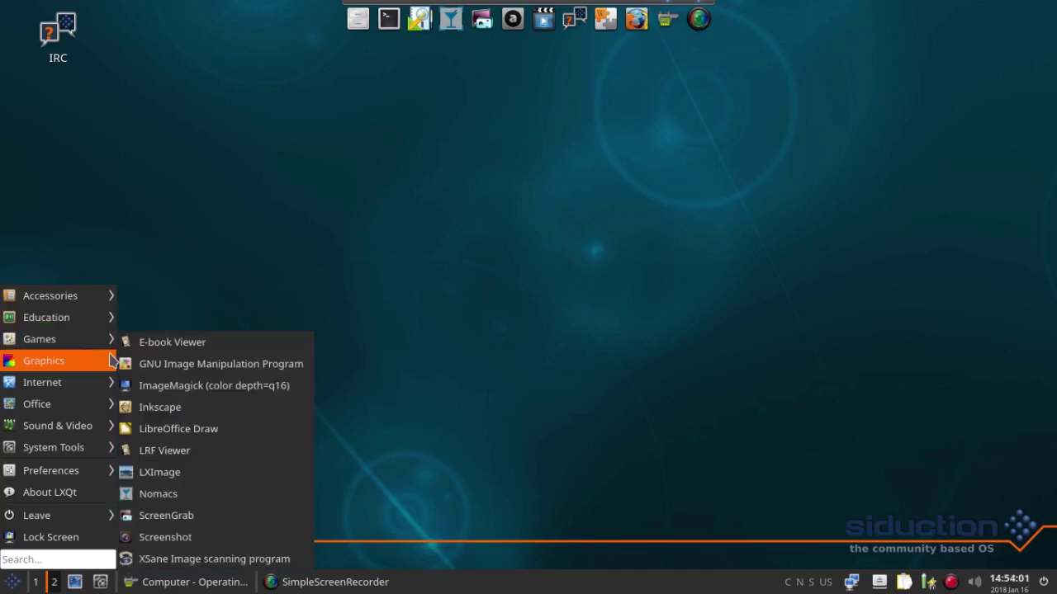
{"action": "mouse_move", "coordinate": [112, 384]}
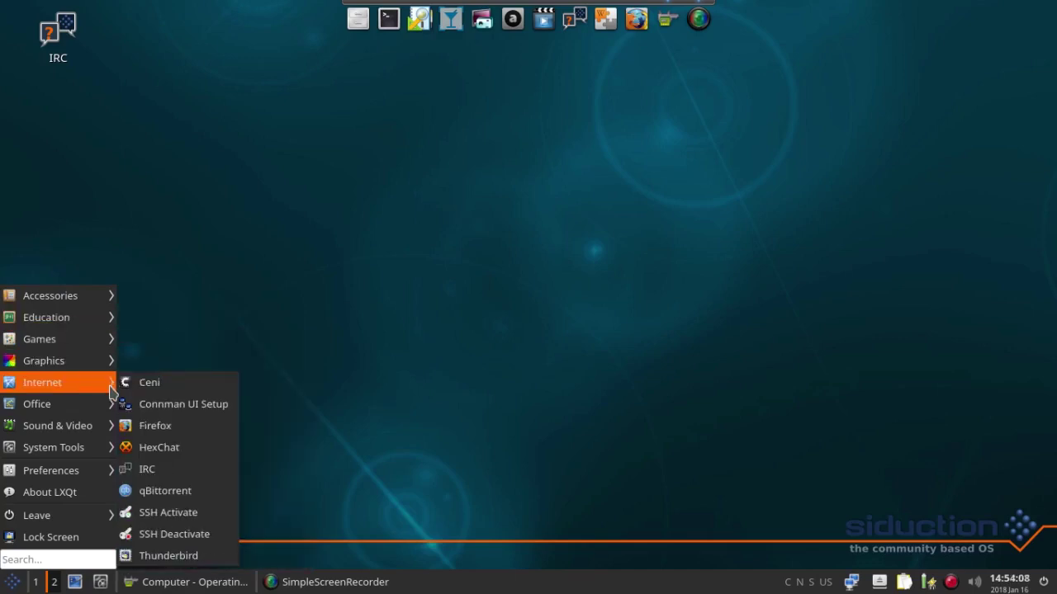
{"action": "mouse_move", "coordinate": [112, 403]}
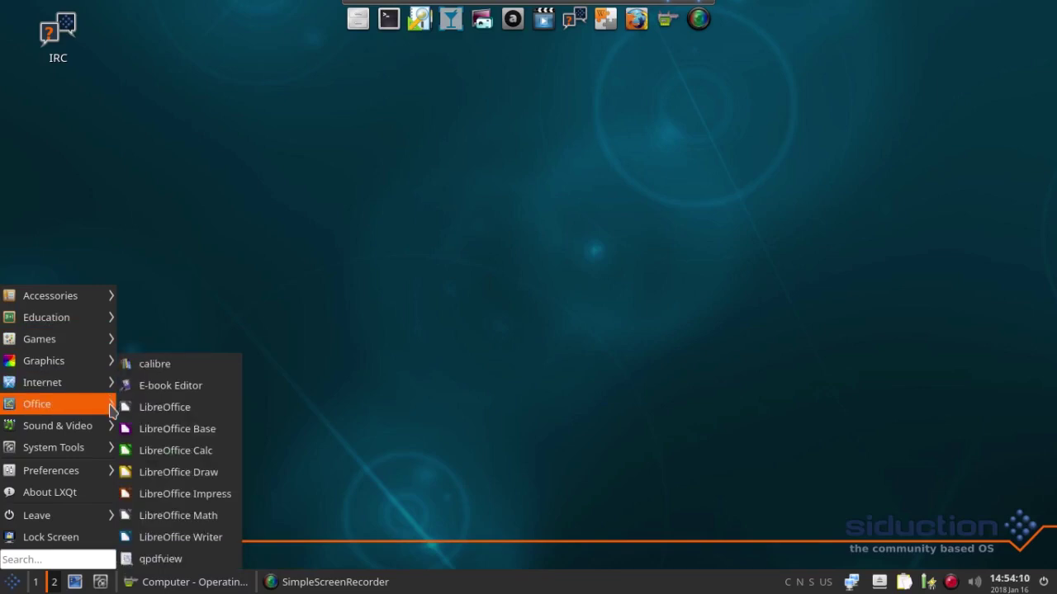
{"action": "mouse_move", "coordinate": [112, 428]}
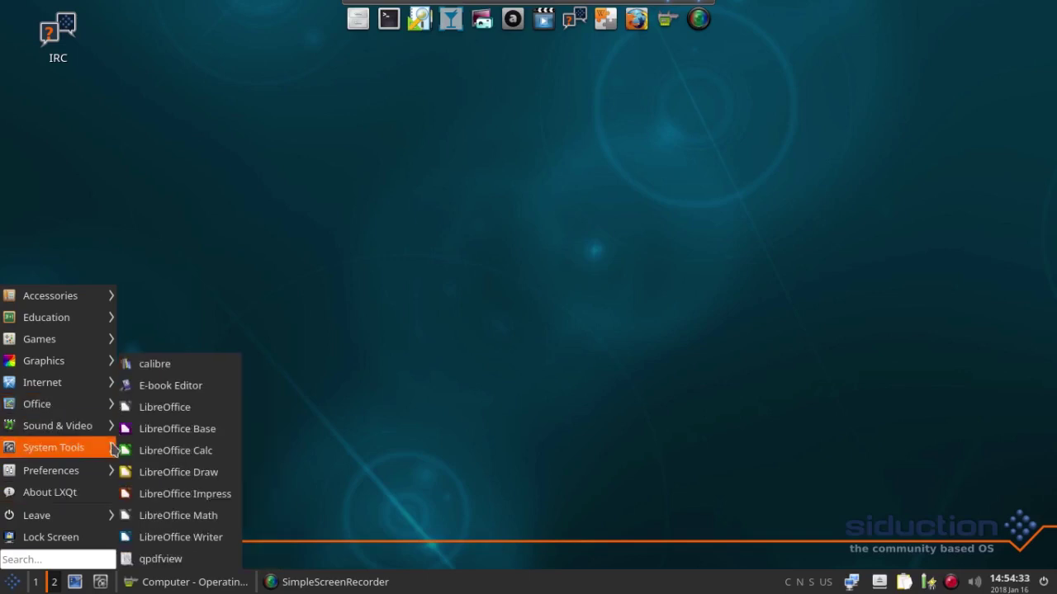
{"action": "mouse_move", "coordinate": [115, 469]}
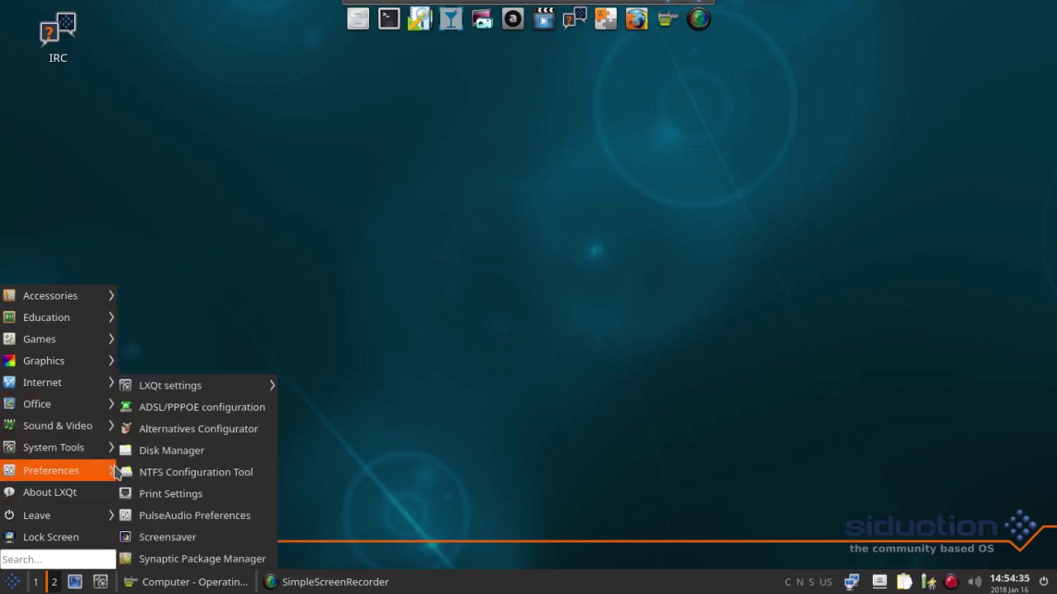
{"action": "mouse_move", "coordinate": [189, 387]}
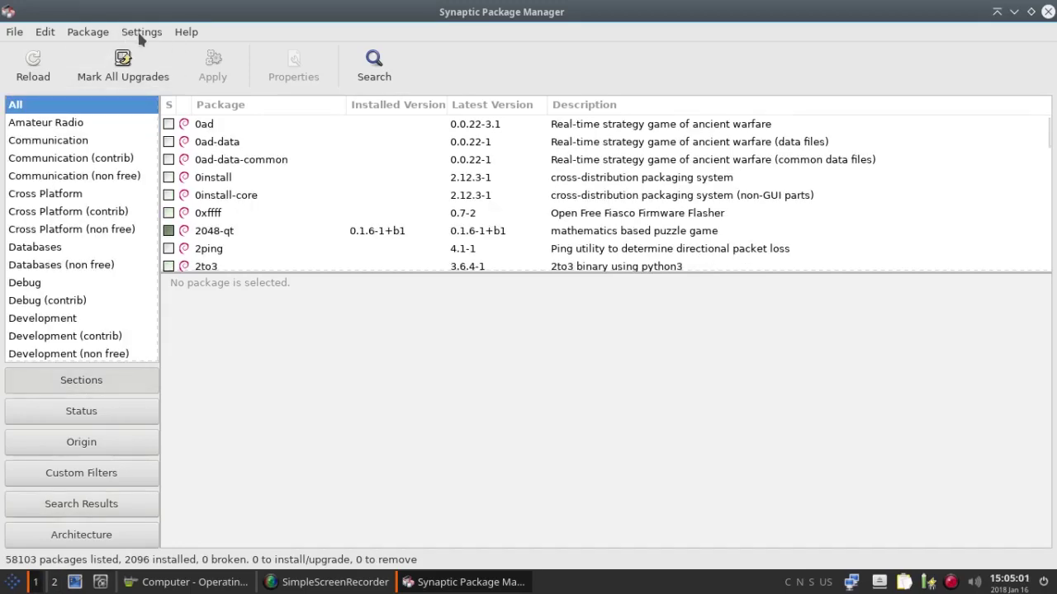
Open Synaptic's repository settings, maximize the window and look through the list of package sources
{"action": "left_click", "coordinate": [140, 35]}
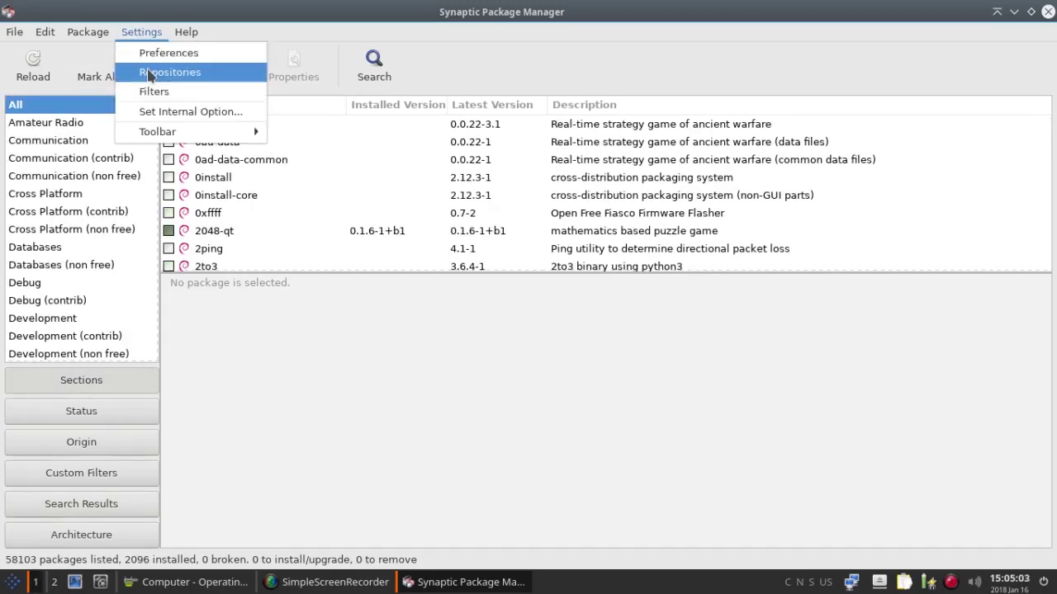
{"action": "left_click", "coordinate": [149, 72]}
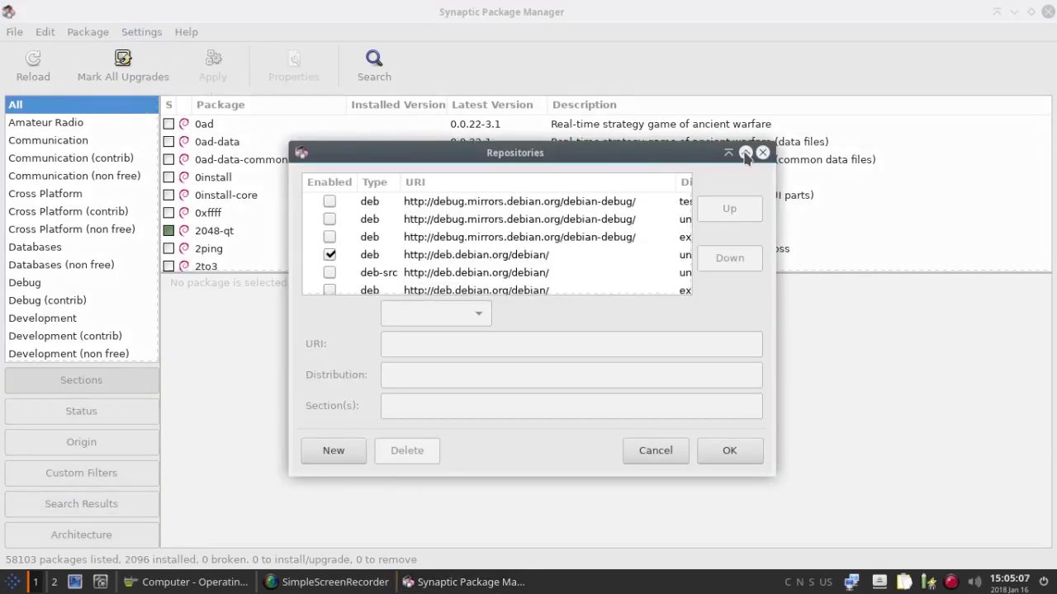
{"action": "left_click", "coordinate": [746, 153]}
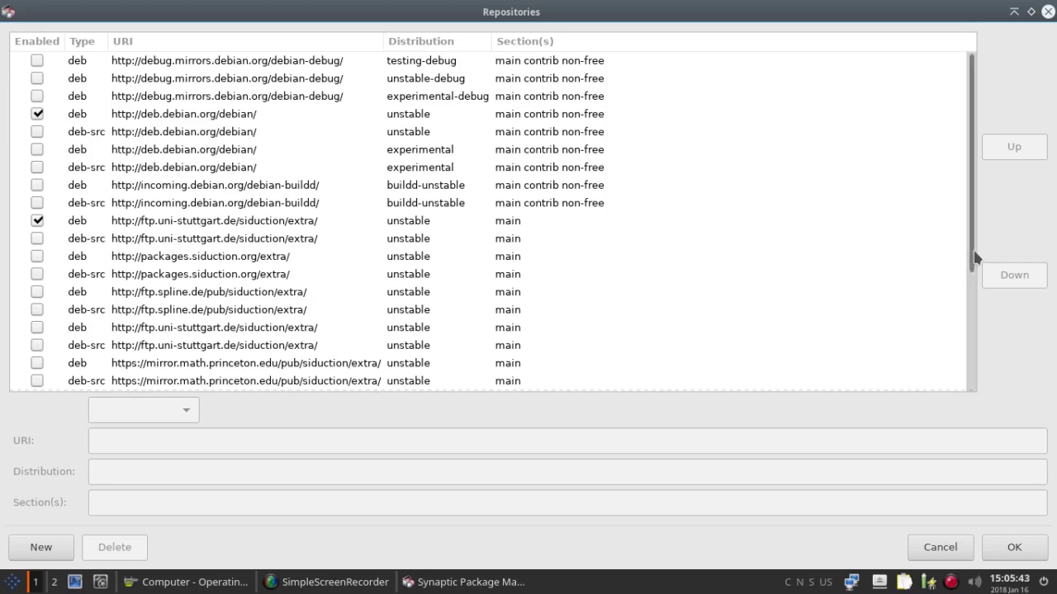
{"action": "left_click_drag", "start_coordinate": [977, 258], "coordinate": [924, 402]}
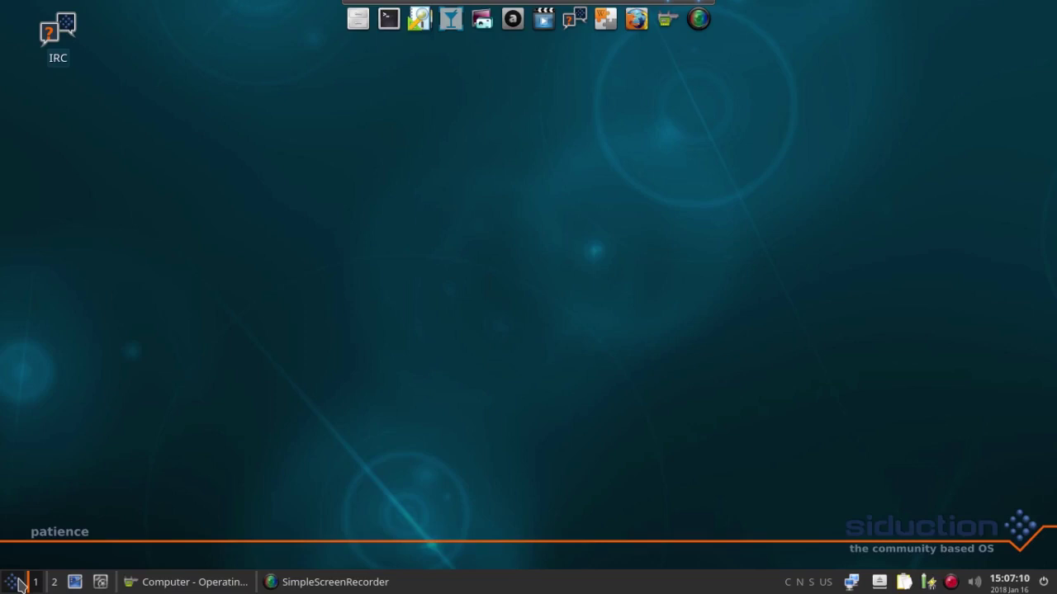
Launch Firefox from the Internet applications, view its version information, and close both the dialog and the browser
{"action": "left_click", "coordinate": [19, 582]}
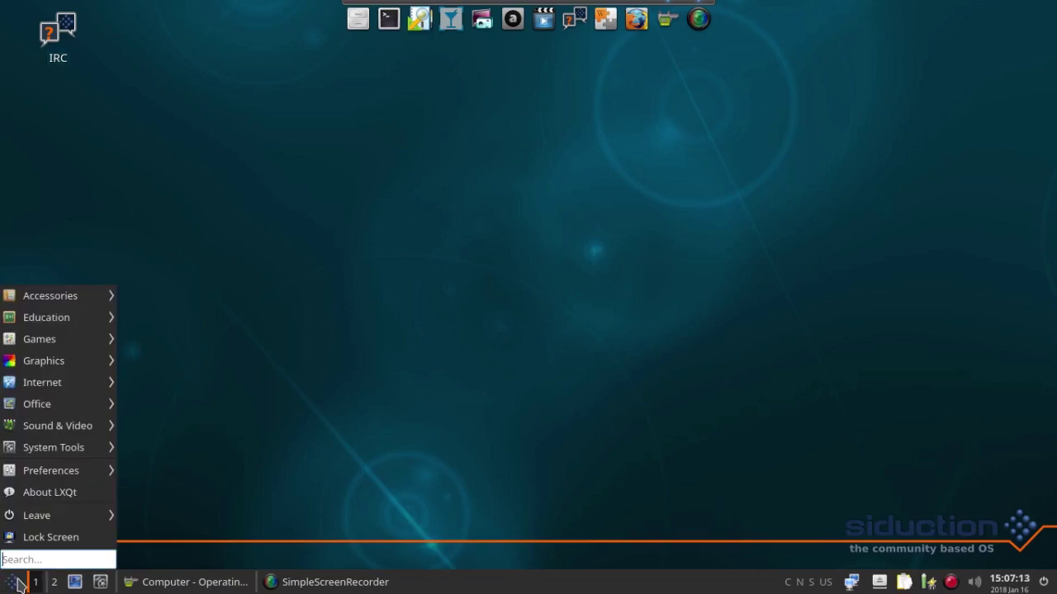
{"action": "mouse_move", "coordinate": [27, 384]}
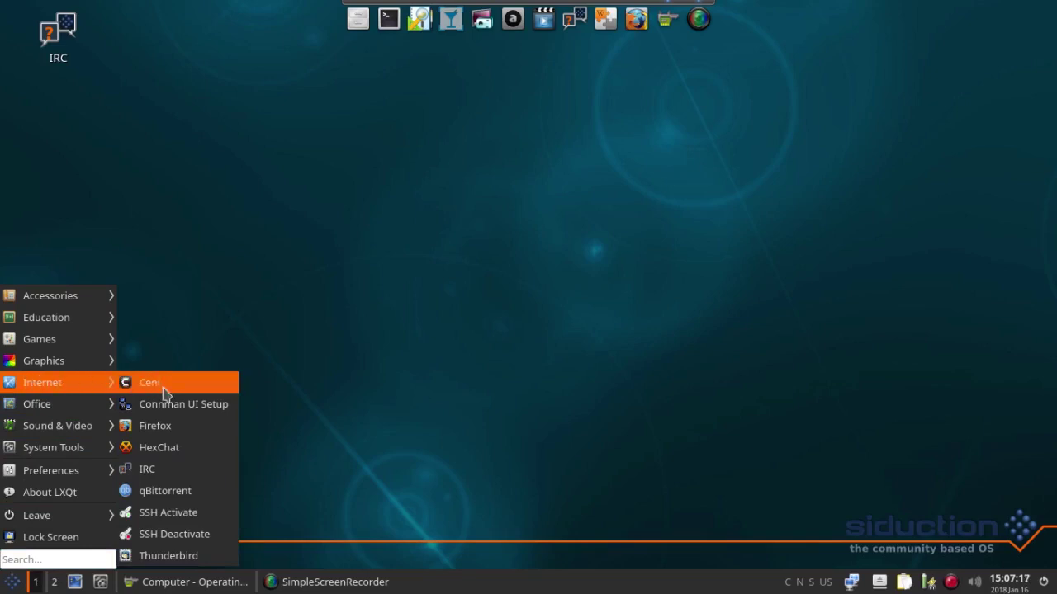
{"action": "left_click", "coordinate": [166, 431]}
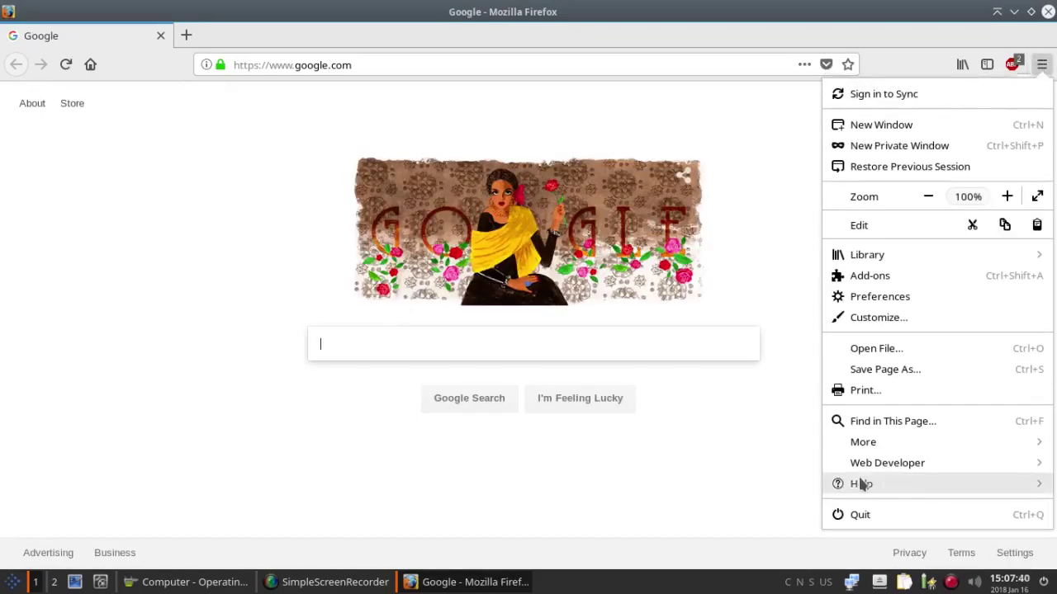
{"action": "left_click", "coordinate": [864, 483]}
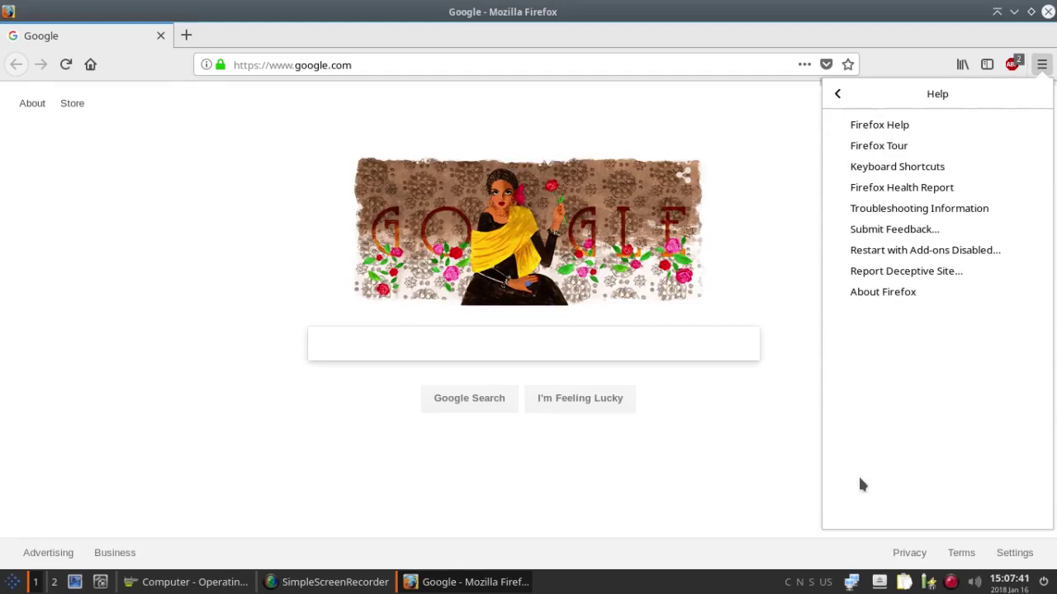
{"action": "left_click", "coordinate": [876, 291]}
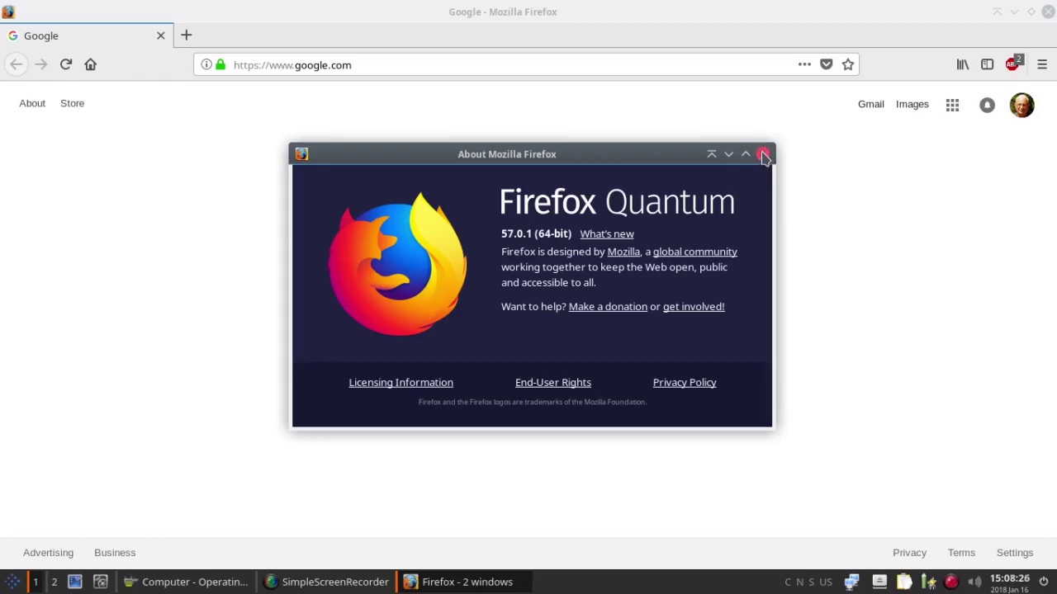
{"action": "left_click", "coordinate": [763, 156]}
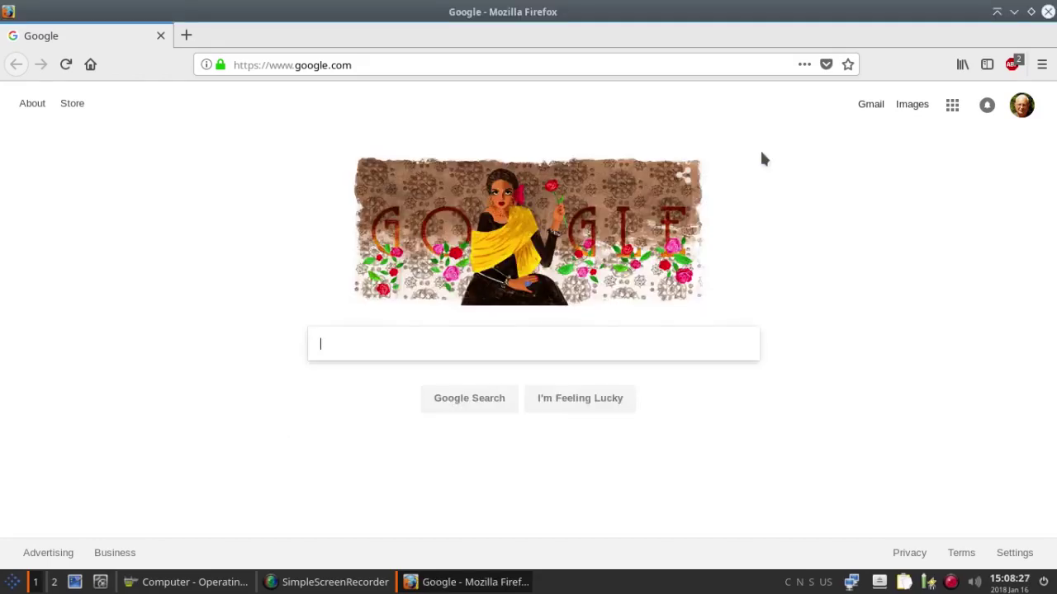
{"action": "left_click", "coordinate": [1047, 12]}
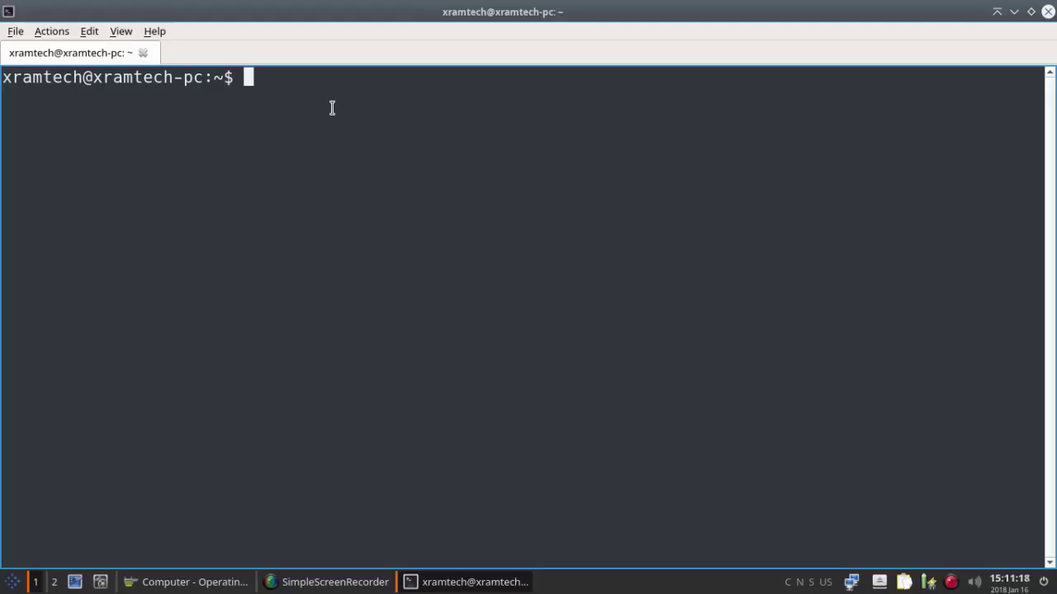
Run the free command in the terminal to check memory usage, and tile the terminal window to the left half of the desktop
{"action": "type", "text": "free"}
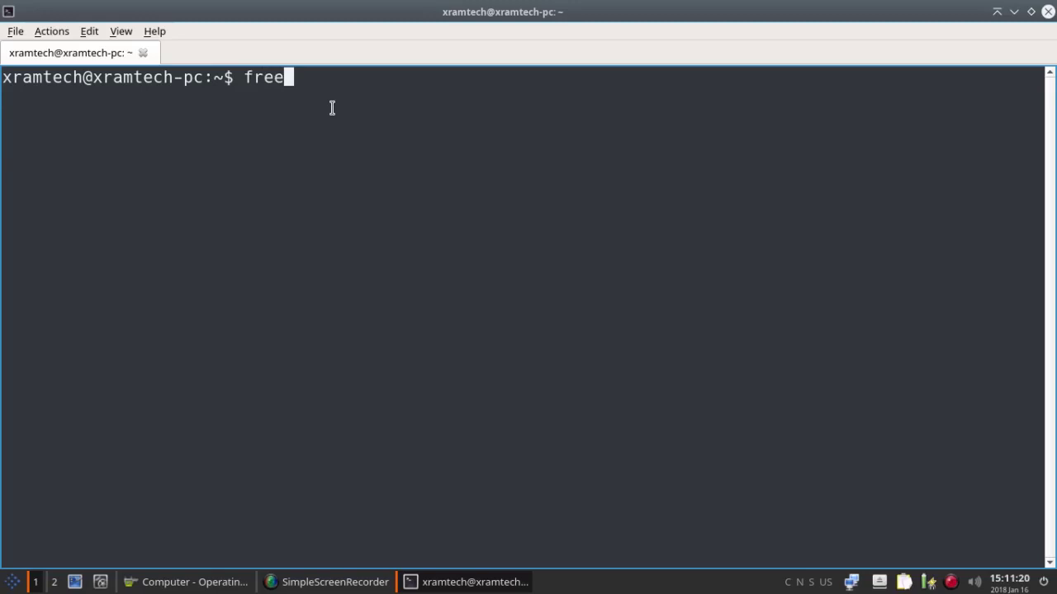
{"action": "key", "text": "Return"}
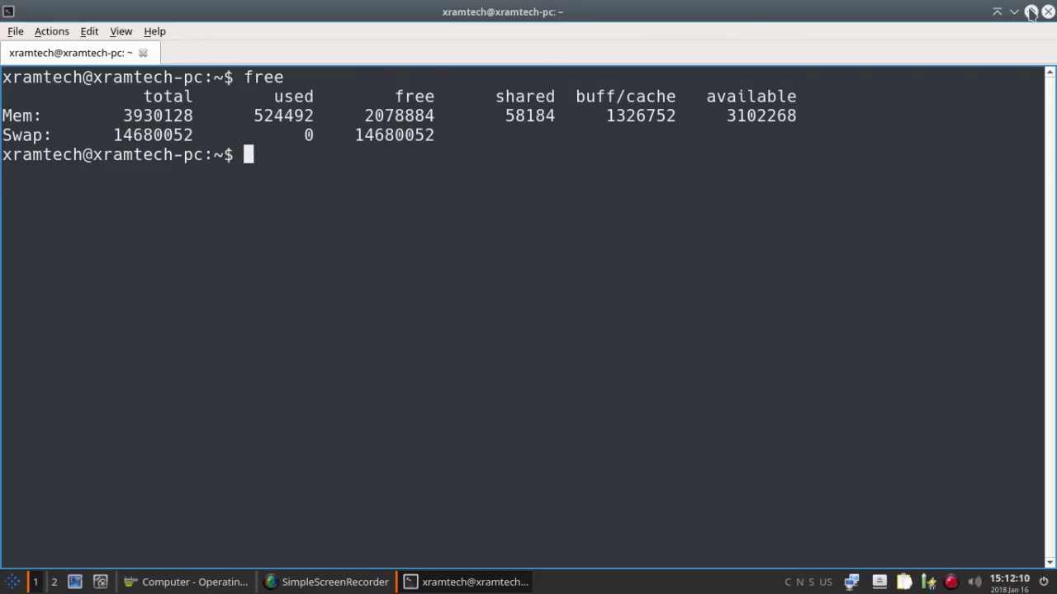
{"action": "left_click", "coordinate": [1031, 11]}
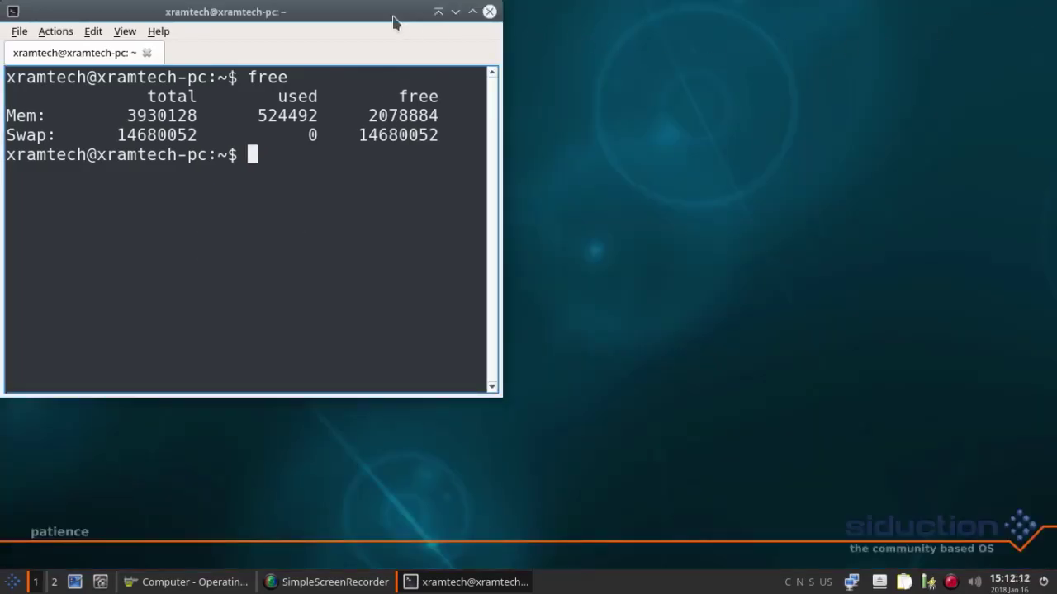
{"action": "left_click_drag", "start_coordinate": [384, 17], "coordinate": [43, 134]}
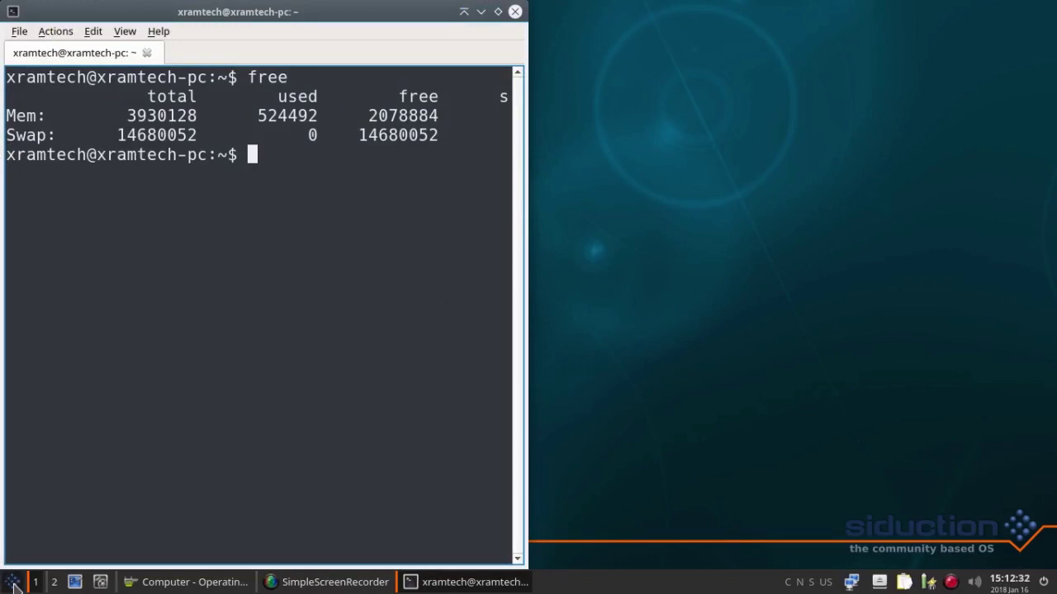
Launch FeatherPad from the Accessories applications and tile its window to the right half of the desktop beside the terminal
{"action": "left_click", "coordinate": [13, 584]}
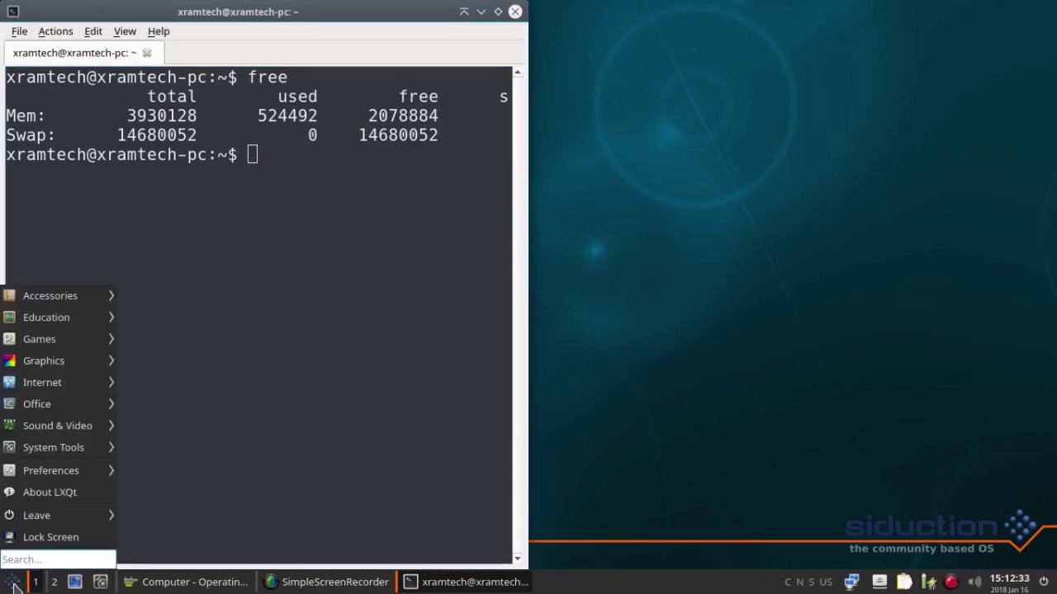
{"action": "mouse_move", "coordinate": [63, 301]}
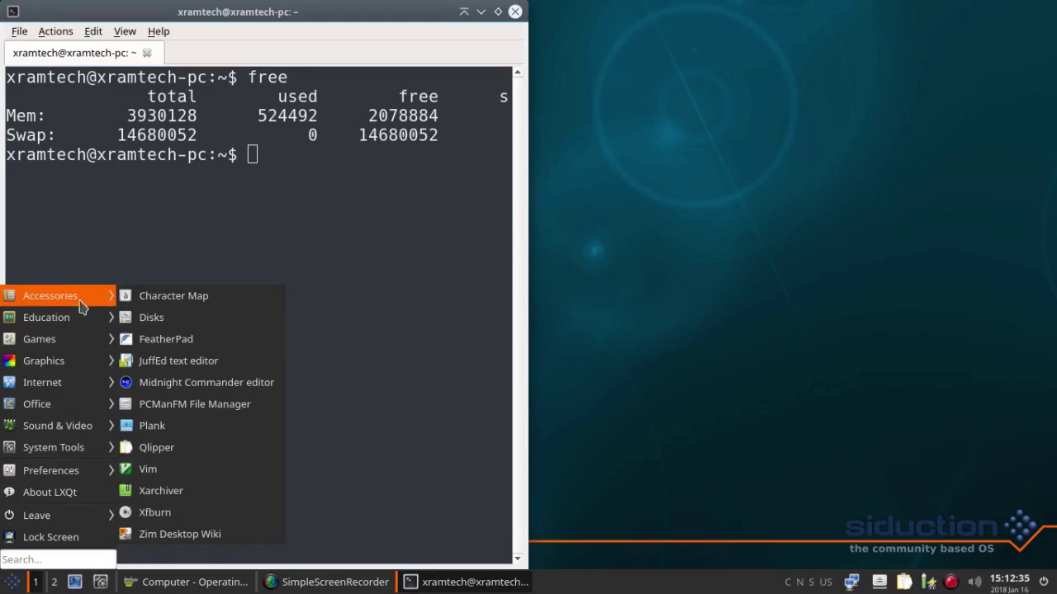
{"action": "left_click", "coordinate": [153, 338]}
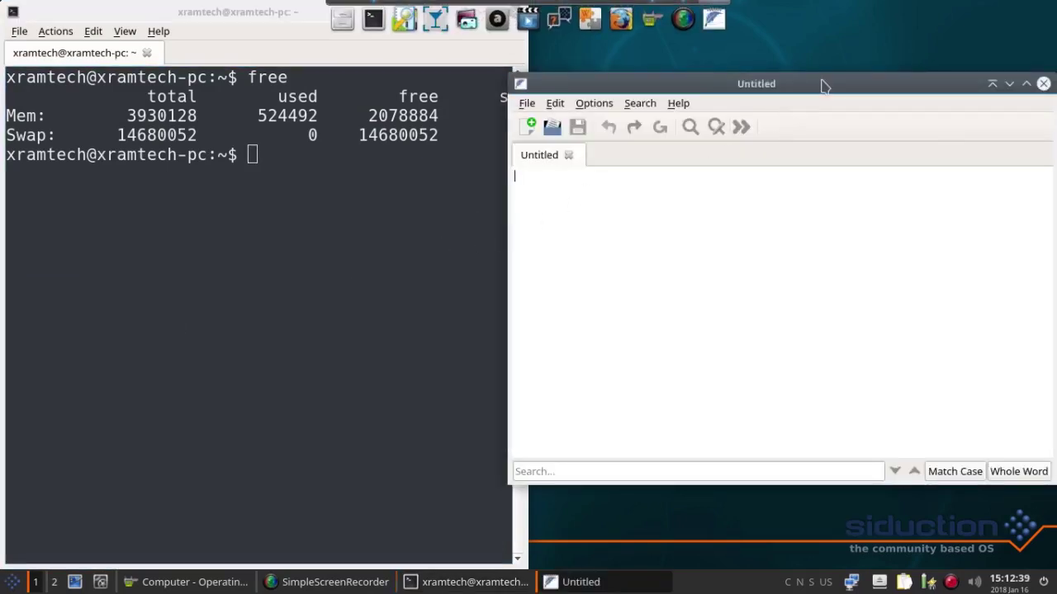
{"action": "left_click_drag", "start_coordinate": [823, 86], "coordinate": [1052, 188]}
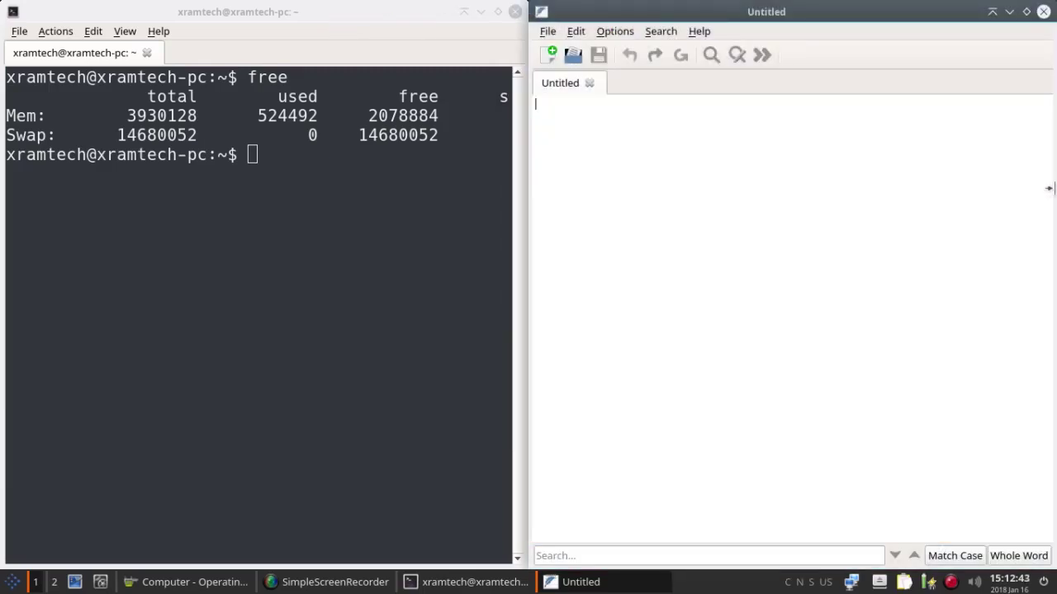